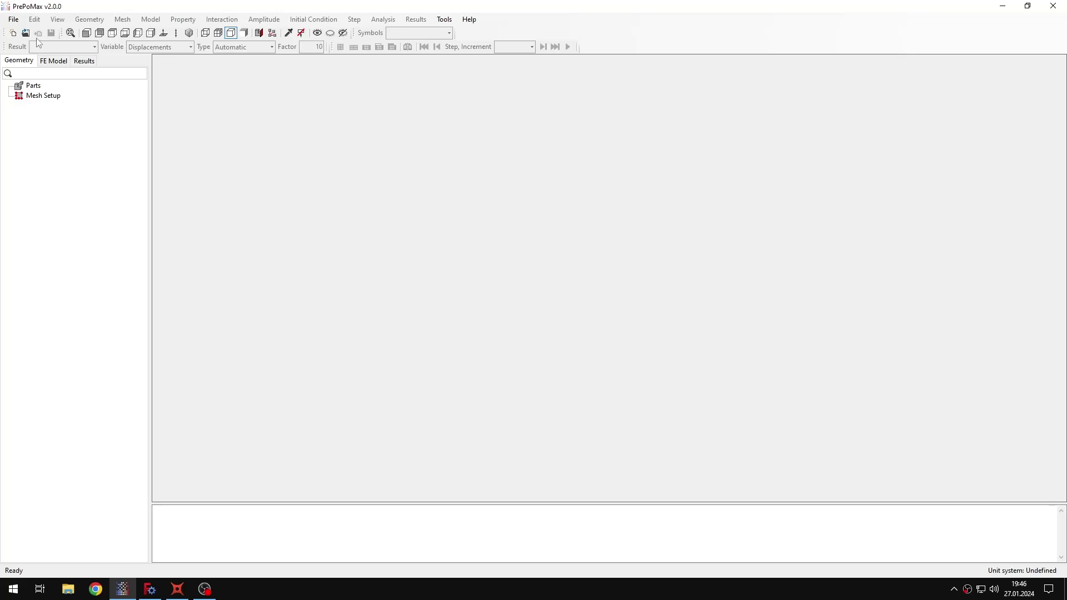
Step: Create a new 3D model in mm, ton, s, °C units and import the geometry file "Tutorial 40 - beam with spring"
click(13, 32)
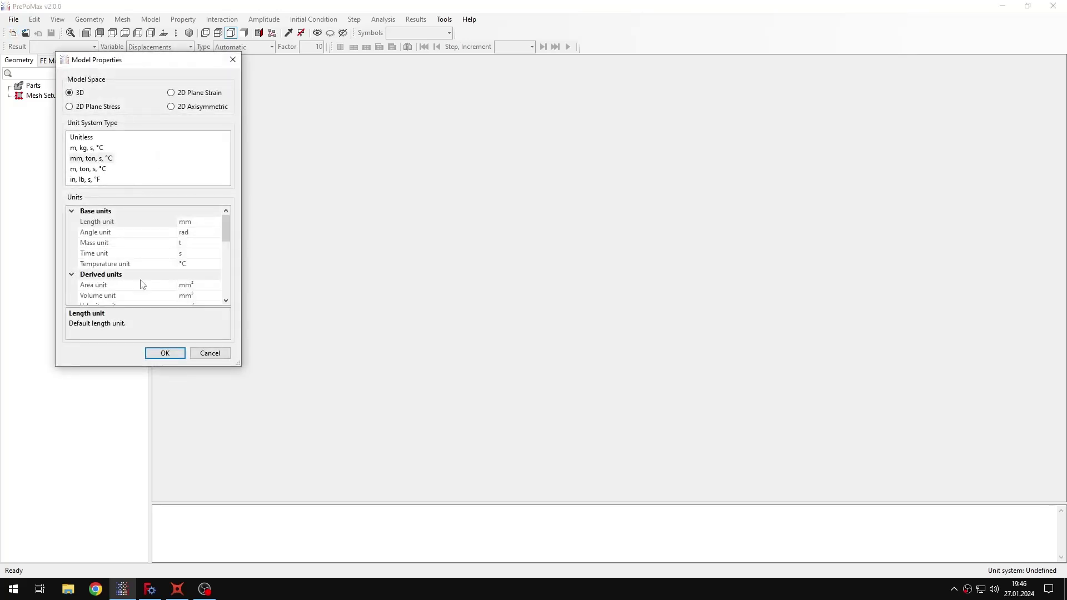
click(165, 353)
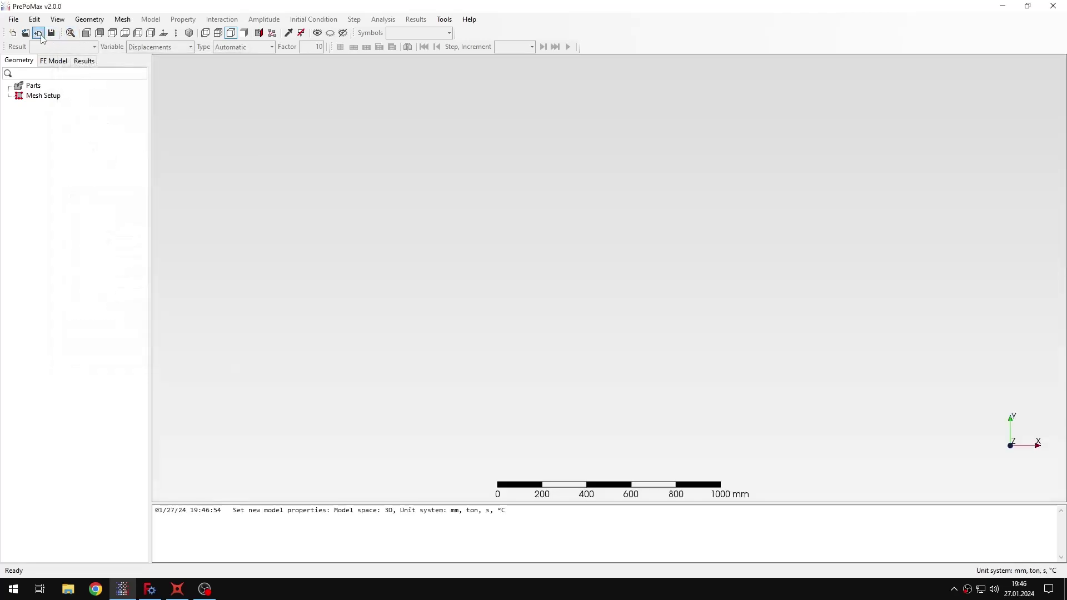
key(ctrl+o)
scroll(267, 167, down, 15)
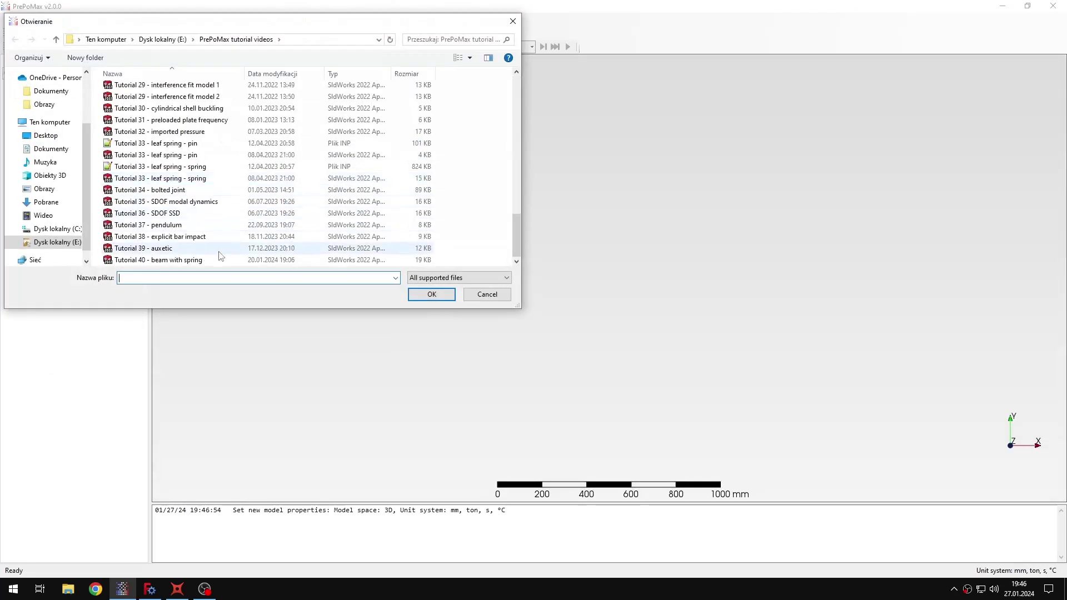
click(167, 260)
click(428, 294)
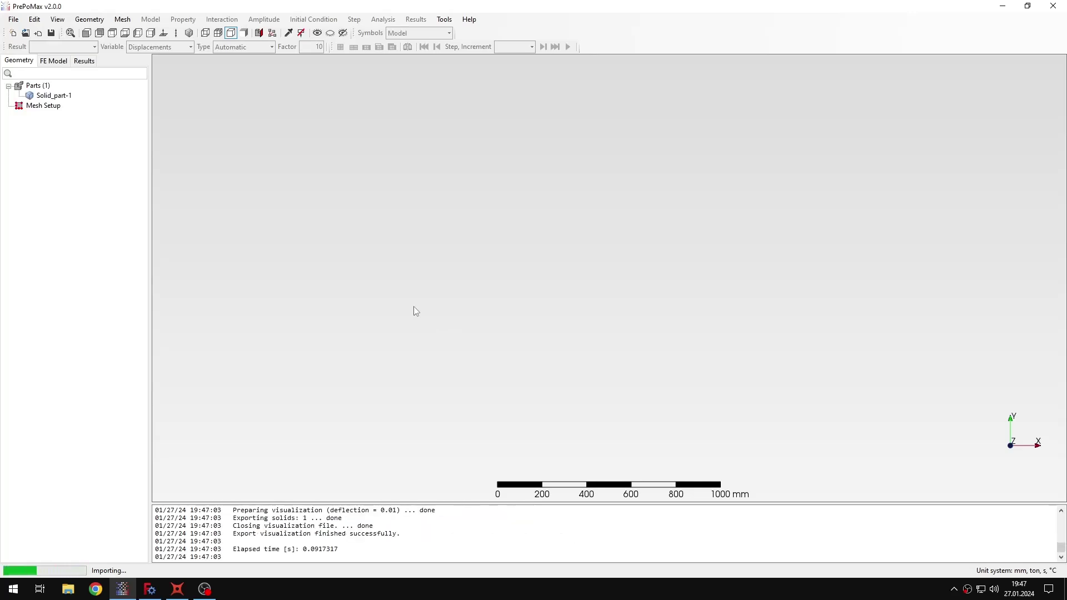
Step: Add meshing parameters for the whole beam part with a maximum element size of 6 mm
middle_drag(444, 299, 650, 228)
scroll(817, 300, down, 2)
scroll(814, 299, up, 5)
middle_drag(781, 281, 823, 111)
scroll(767, 210, down, 1)
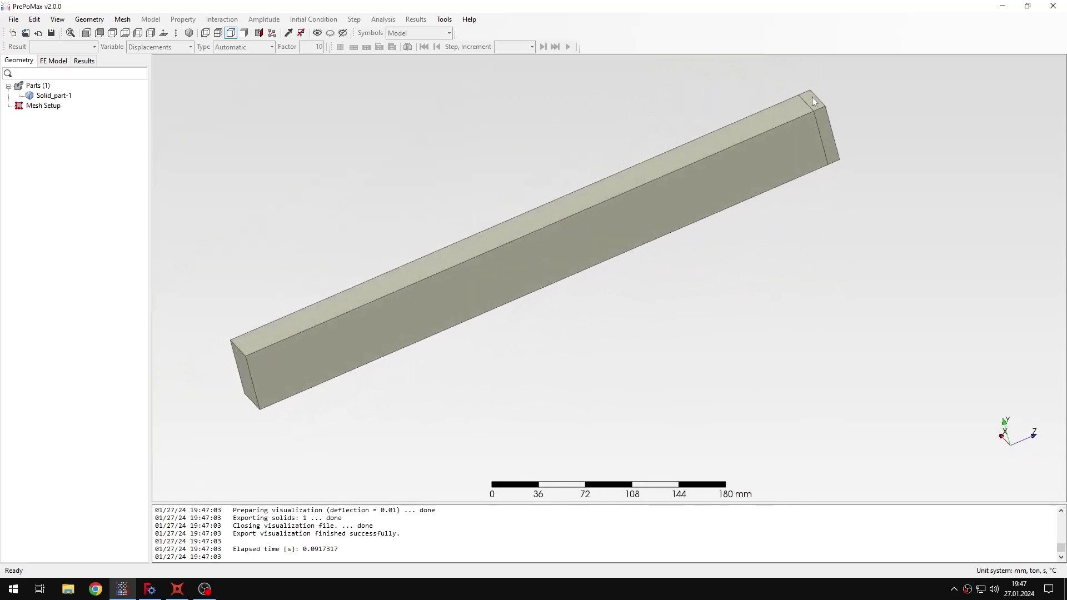
middle_drag(744, 228, 634, 204)
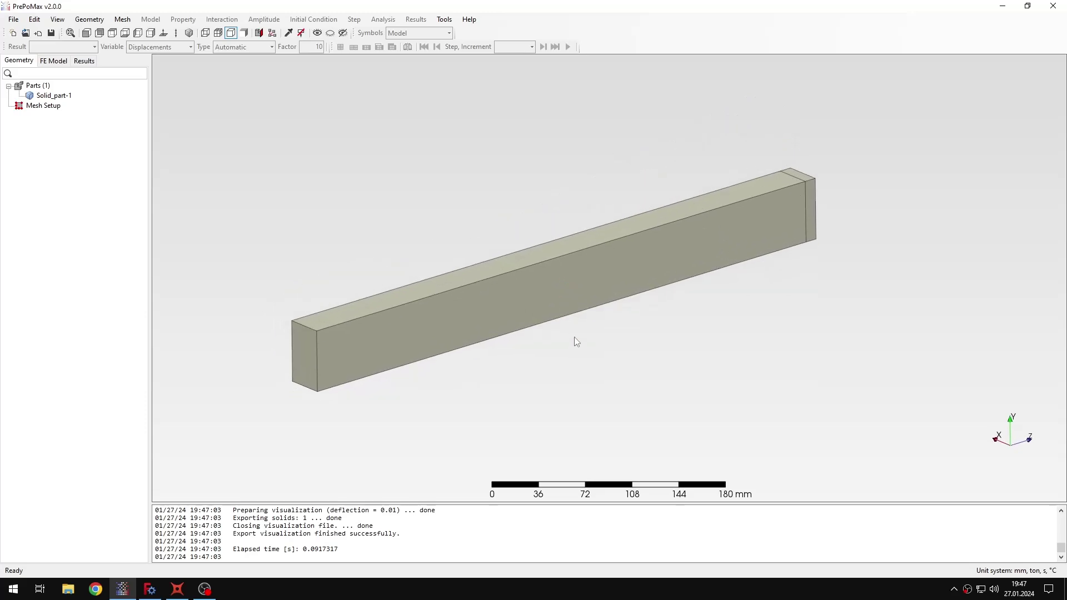
double_click(45, 105)
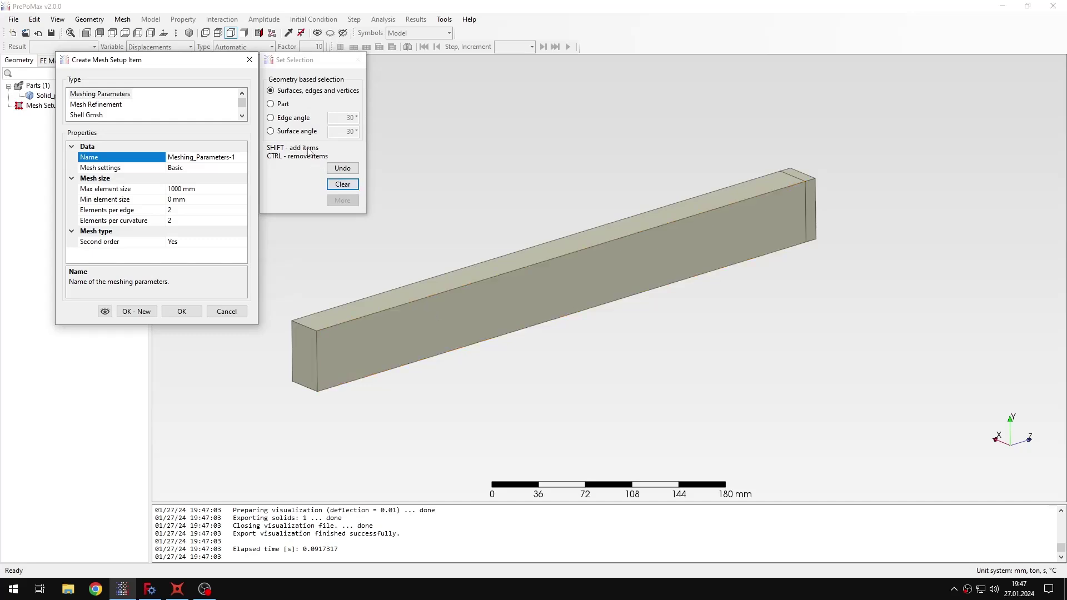
click(417, 332)
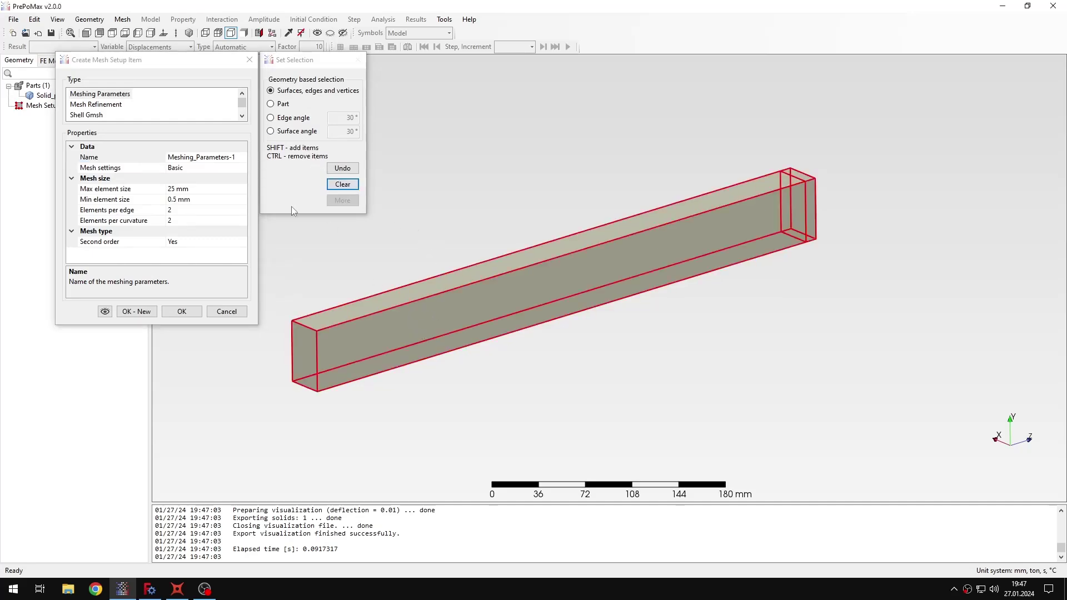
click(176, 189)
key(BackSpace)
key(BackSpace)
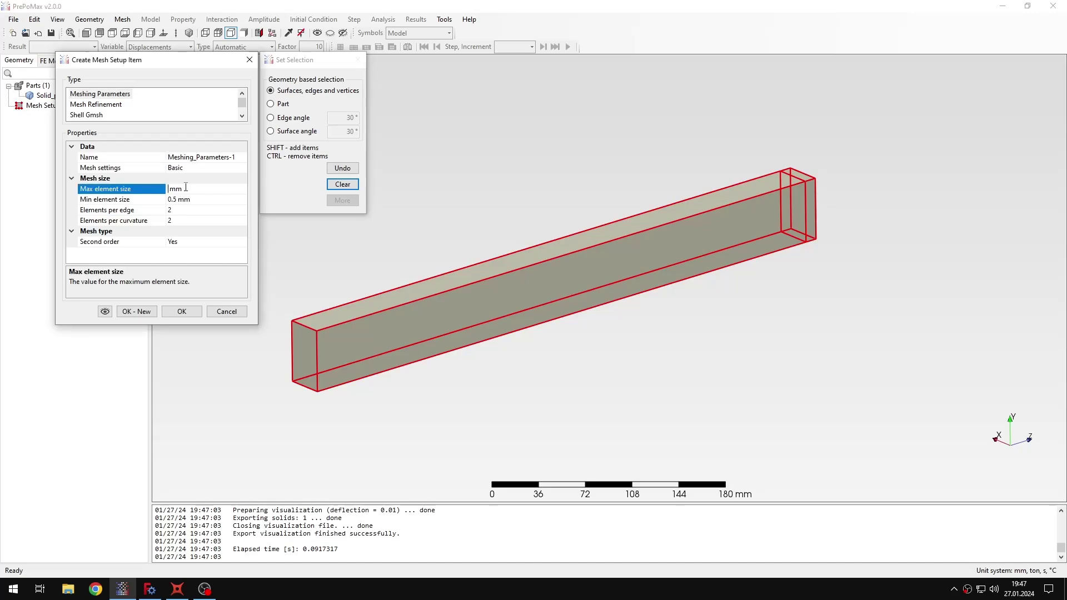
text(6)
Step: Set Second order to No in the beam's meshing parameters and save the mesh setup item
click(206, 241)
click(242, 242)
click(222, 253)
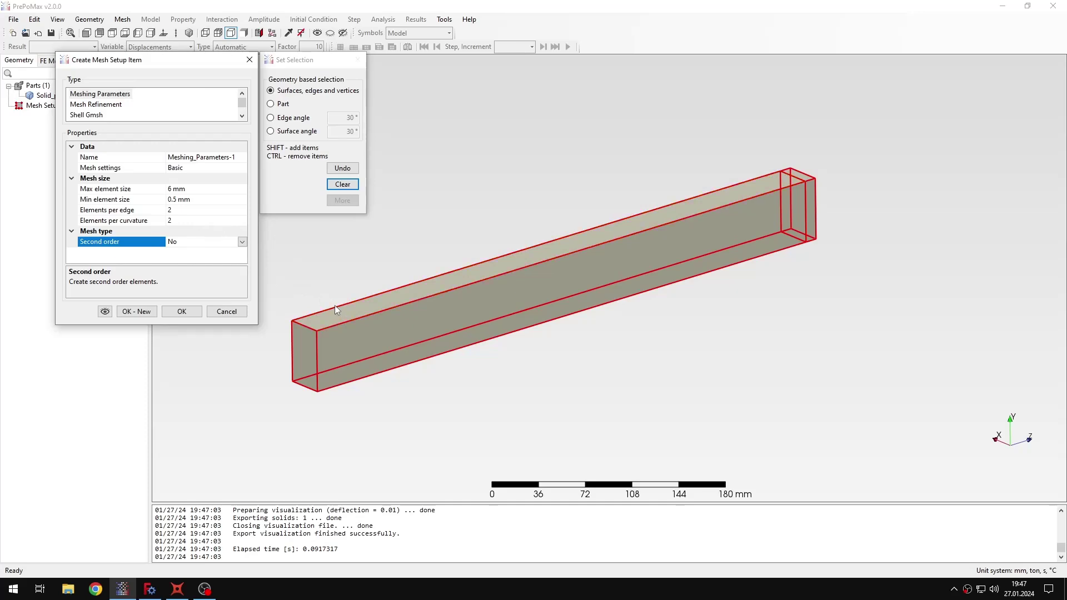
click(182, 311)
Step: Start an Extrude Mesh setup item with the beam's entire top face as source, selecting it by a surface angle of 30°
double_click(50, 105)
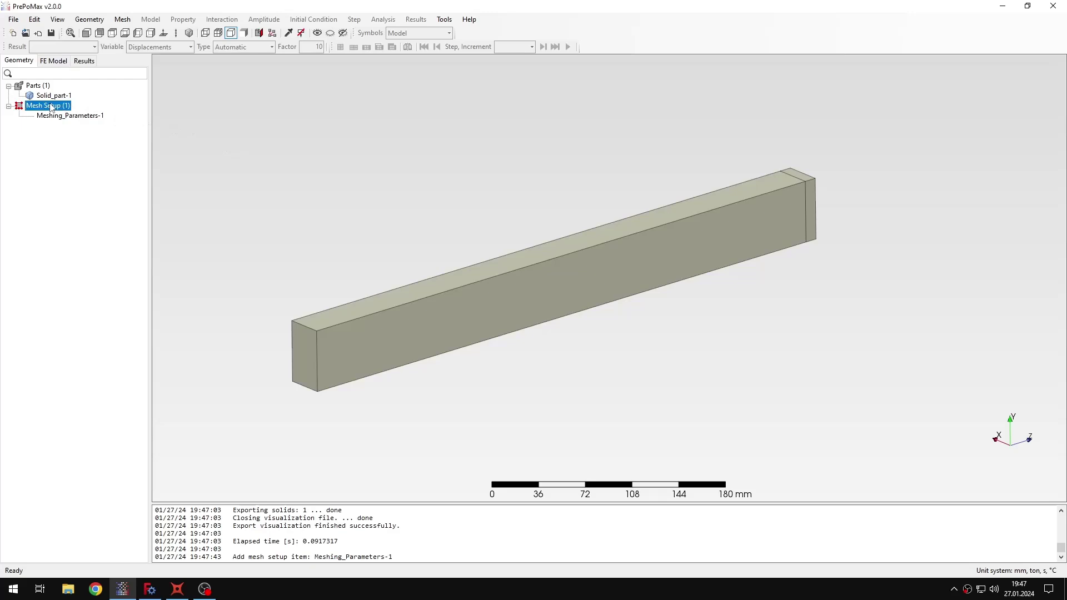
scroll(139, 111, down, 1)
scroll(149, 109, down, 1)
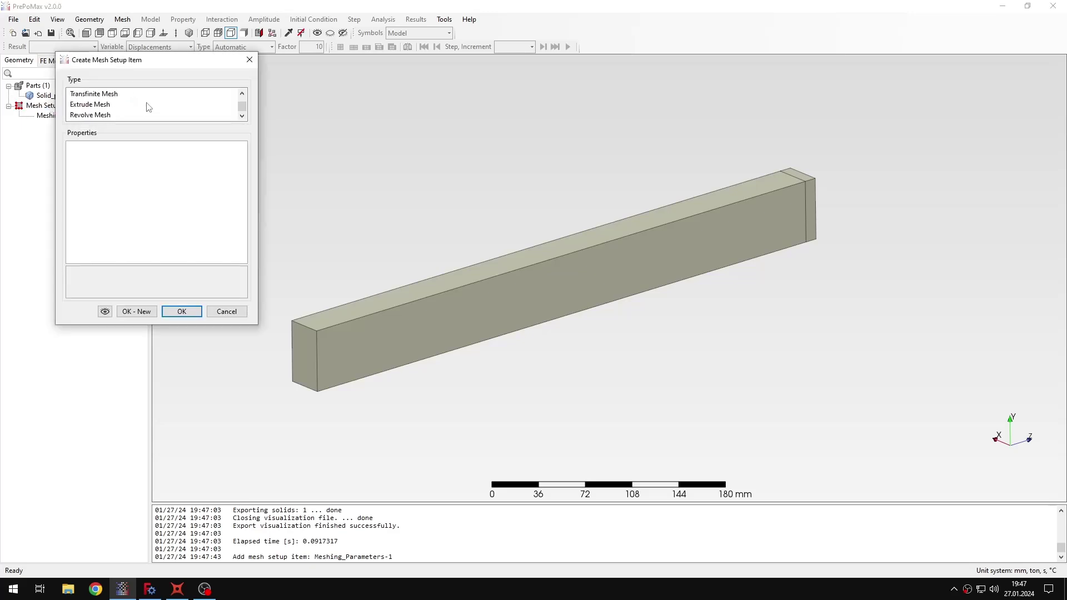
click(103, 105)
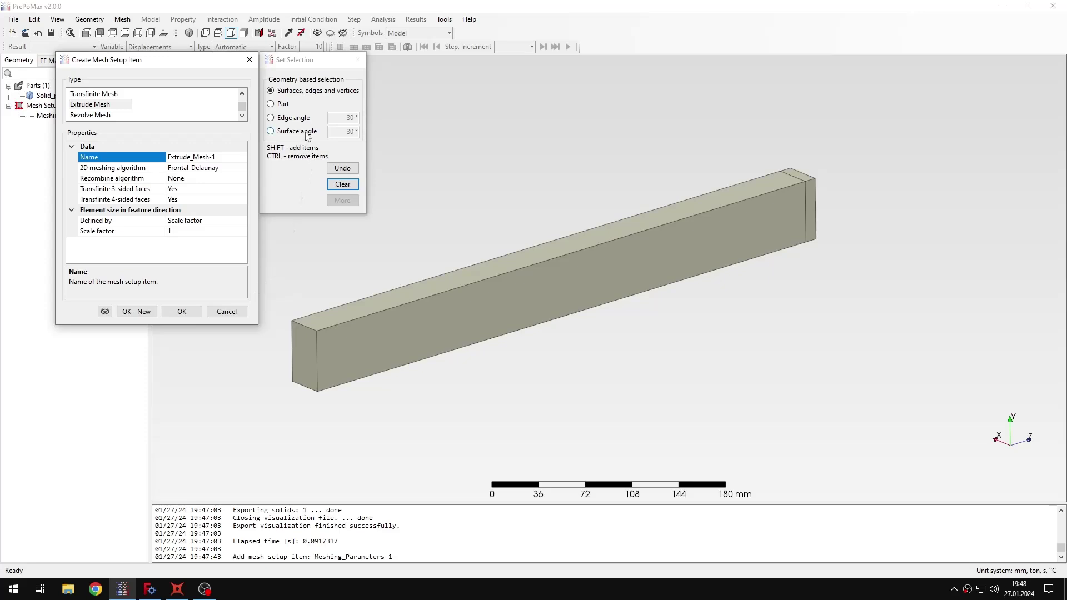
click(528, 257)
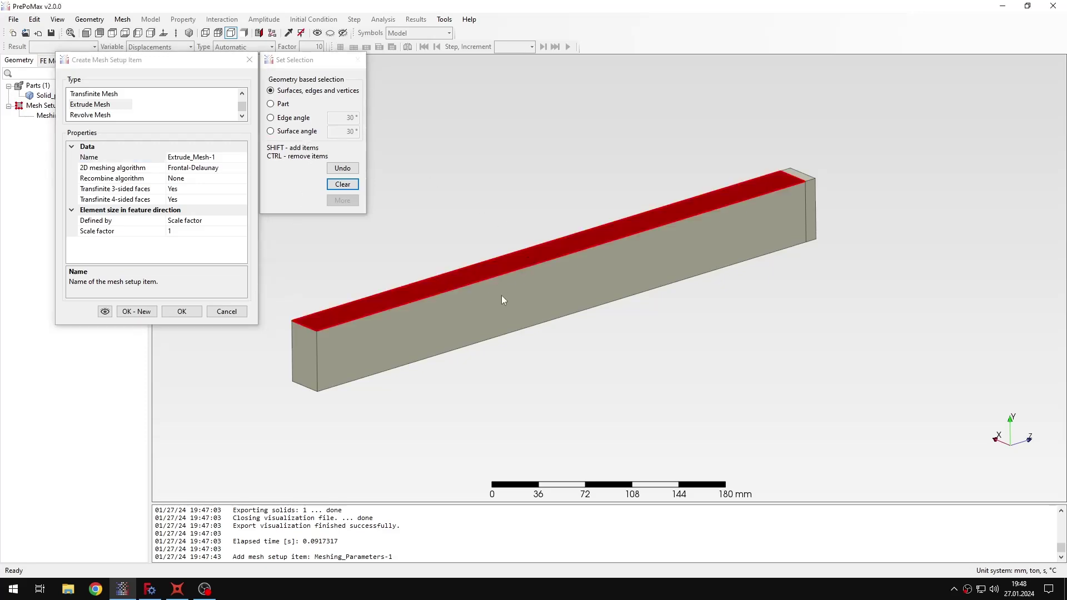
click(479, 204)
click(309, 132)
click(498, 263)
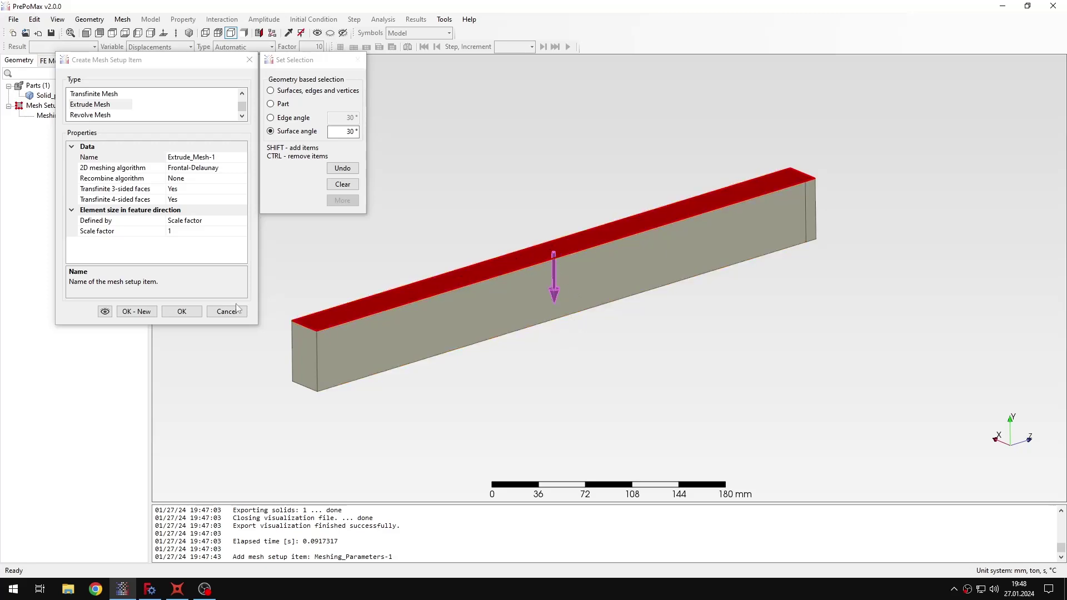
Step: Preview the extrude mesh and examine its element pattern on the beam's top face
click(104, 311)
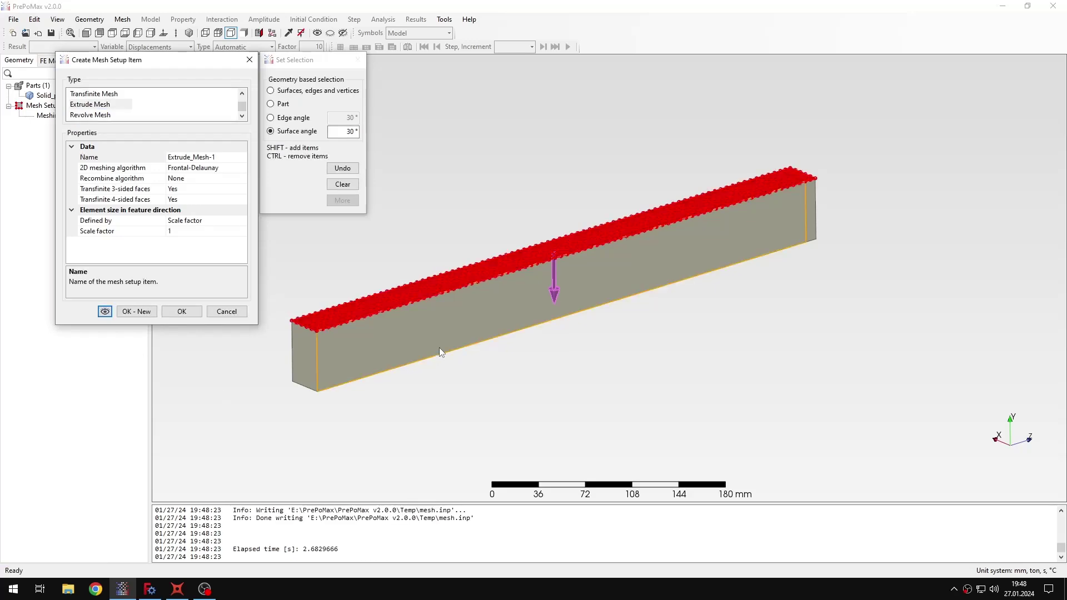
scroll(466, 281, up, 5)
scroll(487, 329, up, 3)
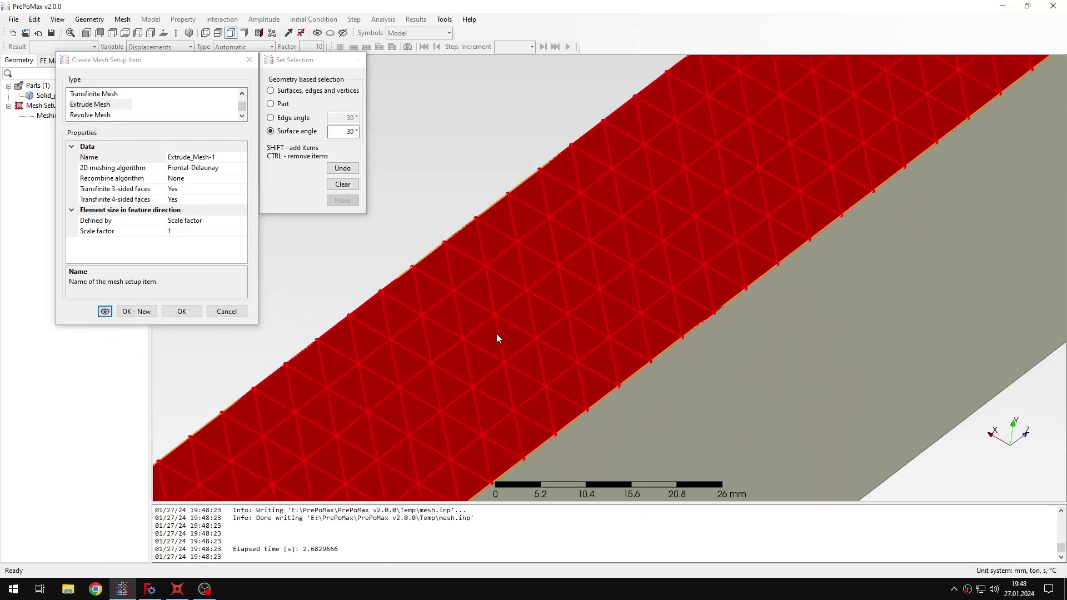
scroll(500, 333, down, 7)
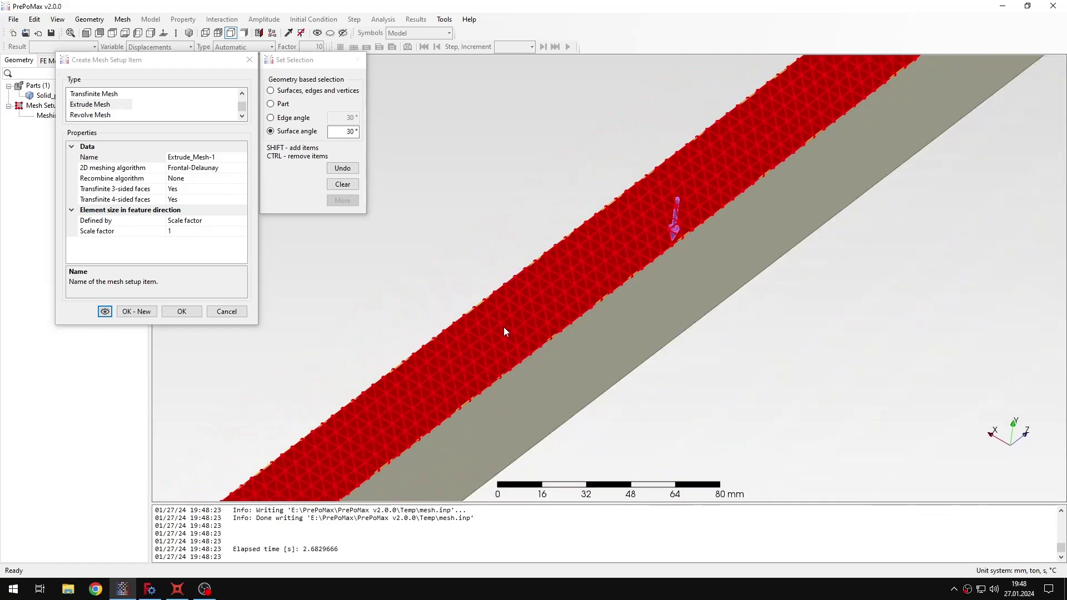
scroll(504, 327, down, 1)
Step: Set the extrude mesh's recombine algorithm to Simple, preview the mesh again and save the setup item
click(242, 179)
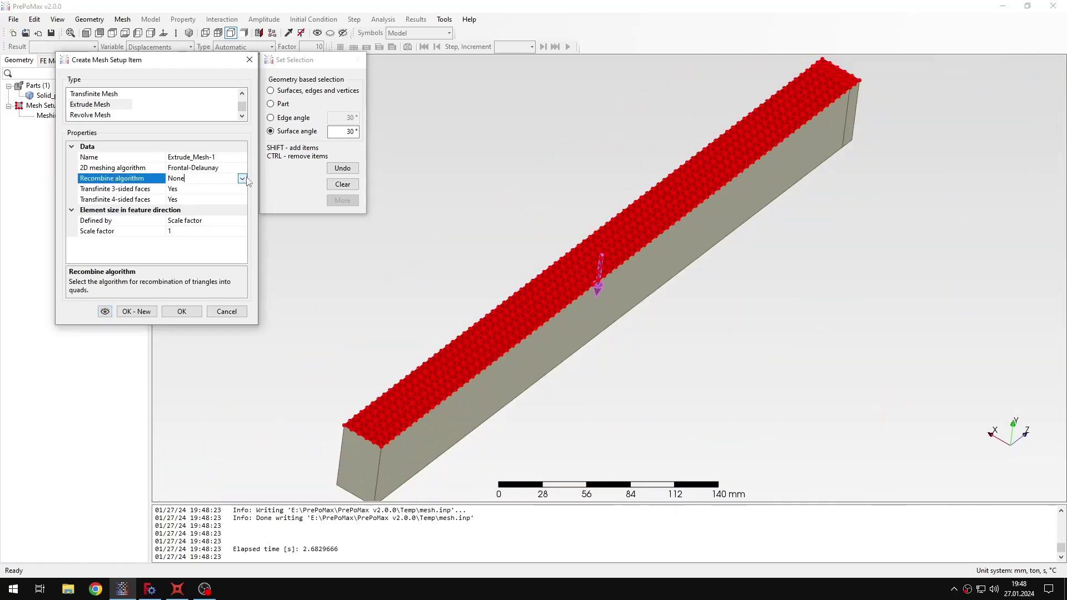
click(242, 179)
click(203, 199)
click(105, 312)
scroll(525, 313, up, 6)
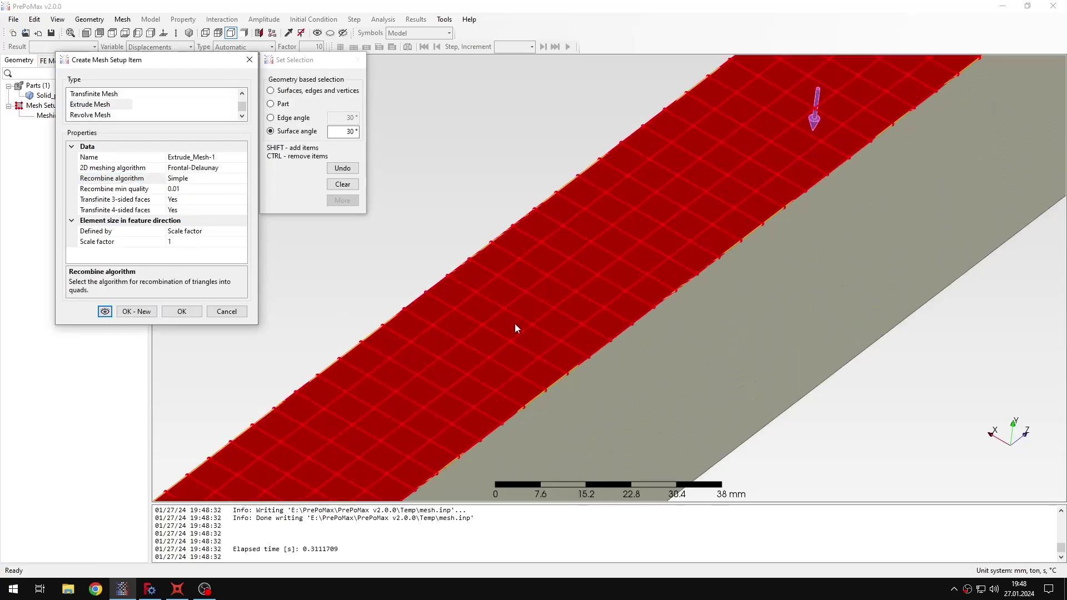
scroll(507, 337, down, 6)
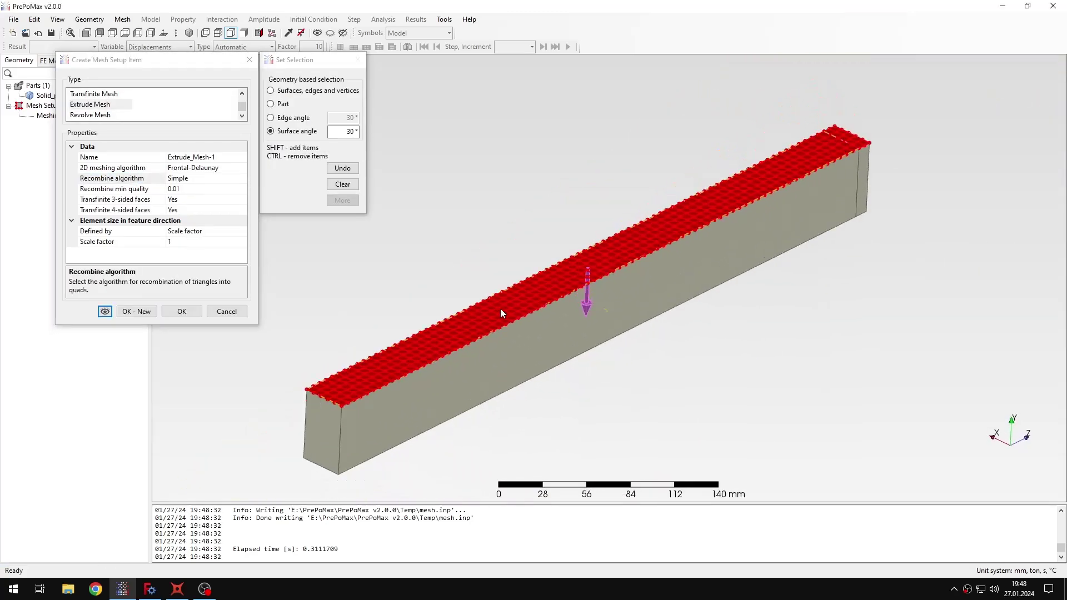
middle_drag(572, 266, 331, 282)
click(184, 312)
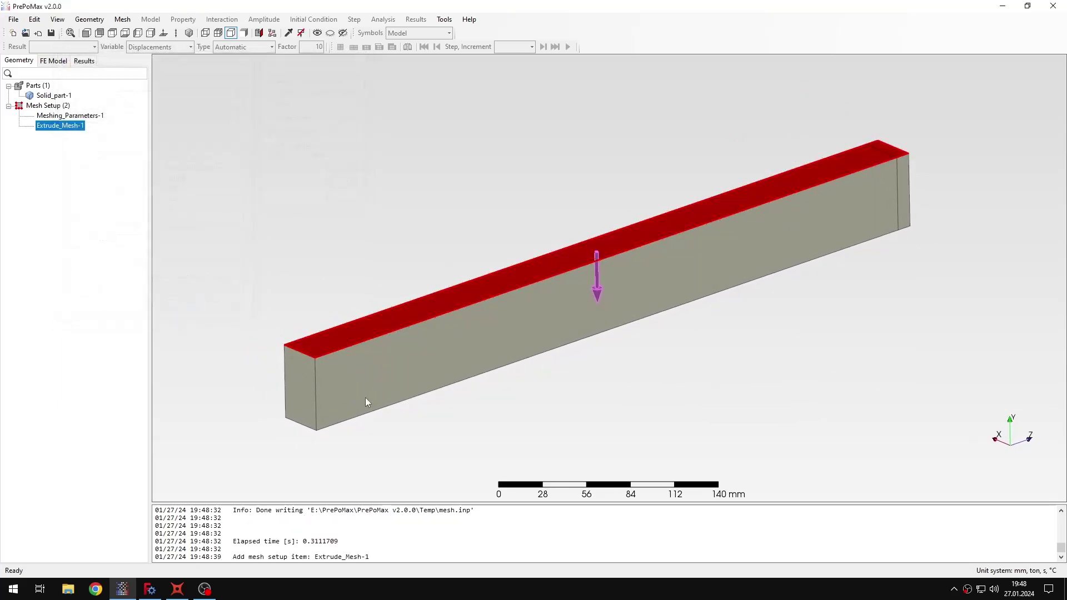
Step: Generate the mesh of the beam part and inspect it
click(376, 248)
right_click(461, 308)
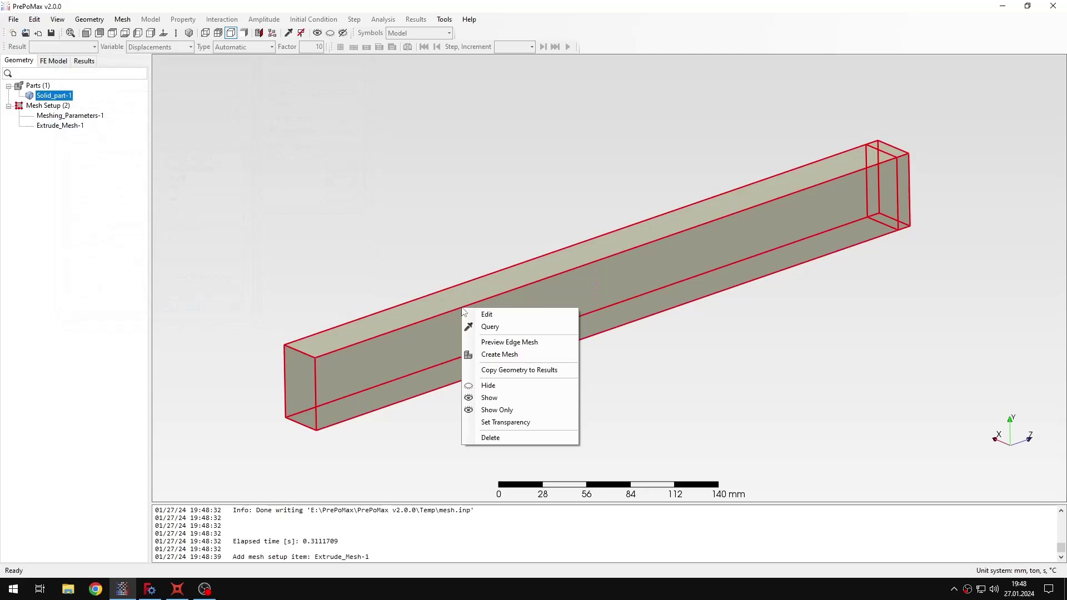
click(488, 352)
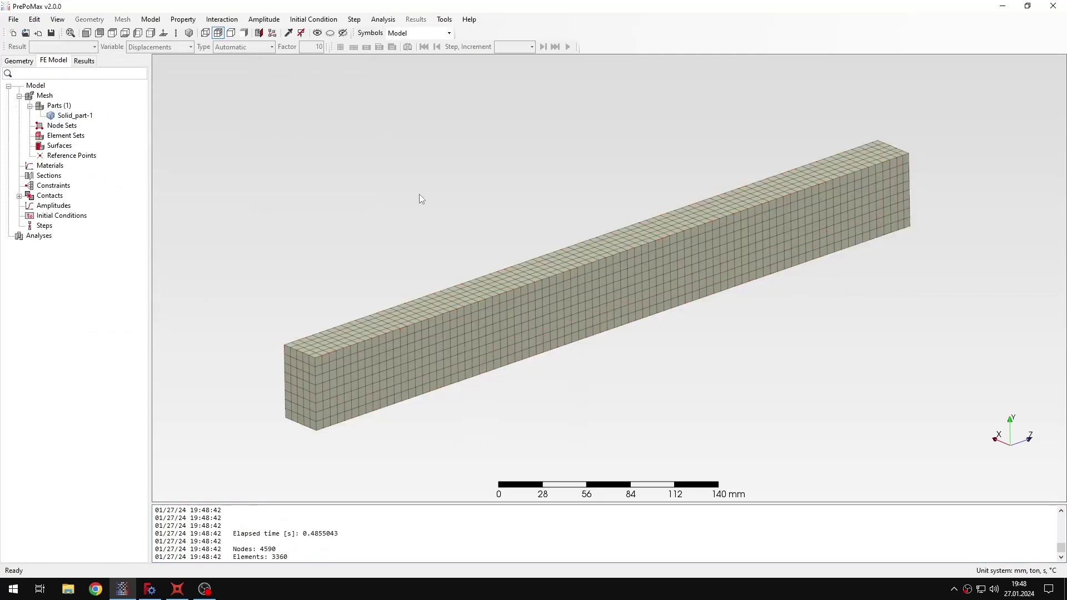
middle_drag(462, 229, 461, 320)
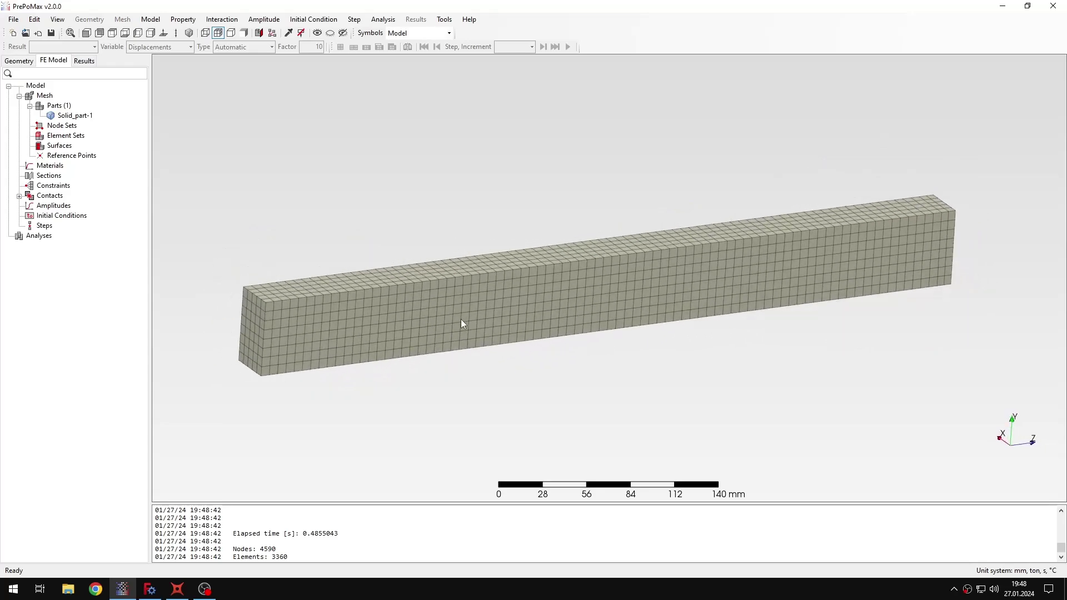
scroll(461, 321, down, 2)
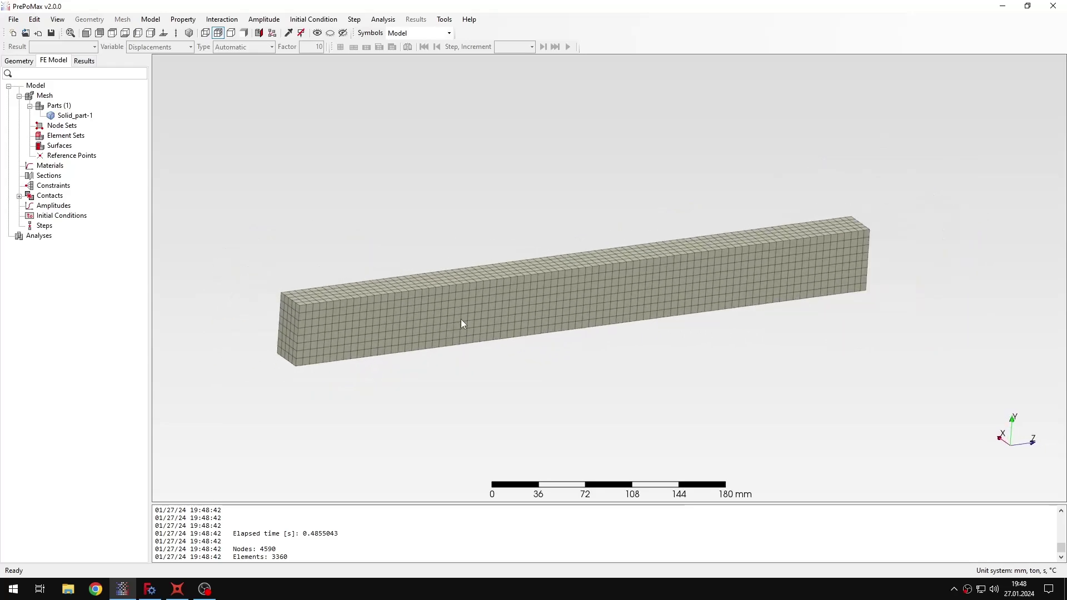
Step: Hide the element edges and create an elastic material with a Young's modulus of 210000 MPa and a Poisson's ratio
click(231, 33)
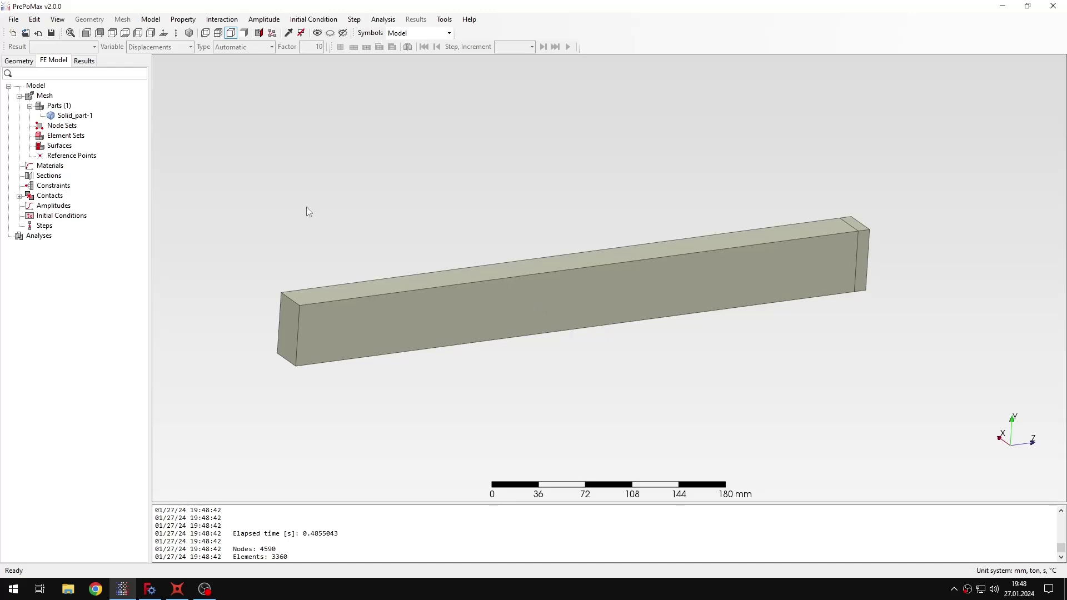
double_click(57, 167)
click(100, 216)
click(181, 177)
double_click(188, 308)
text(210)
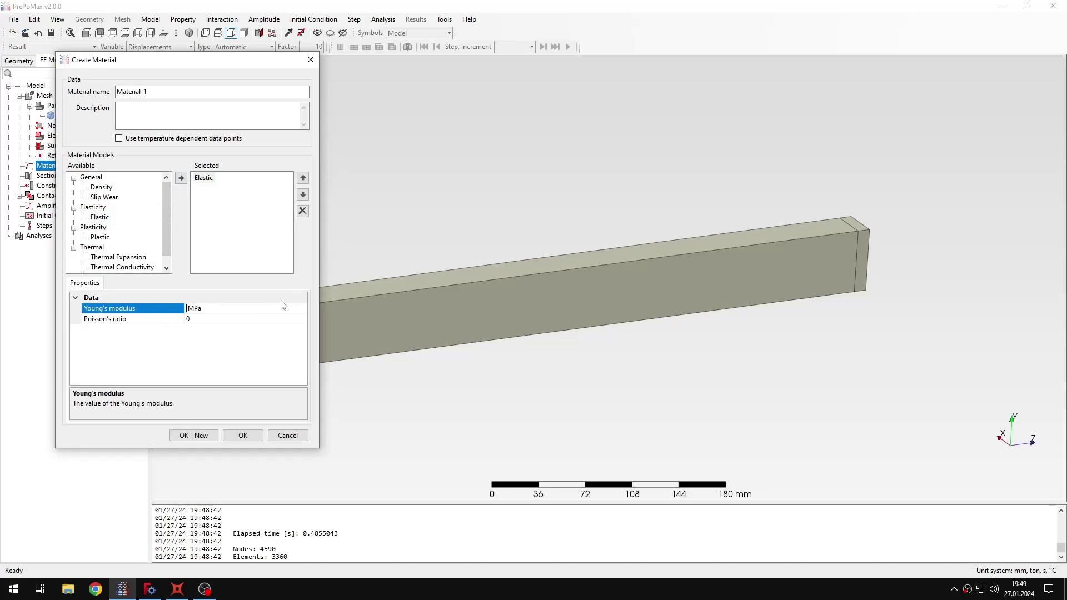
text(000)
click(188, 319)
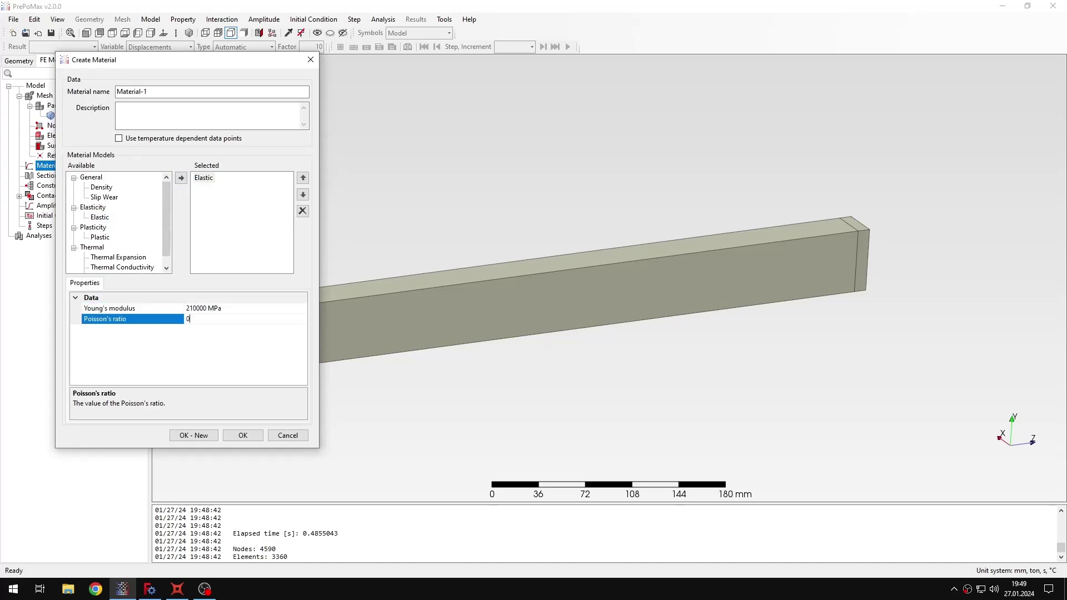
click(234, 437)
Step: Assign a solid section with Material-1 to the entire beam
double_click(49, 185)
click(442, 310)
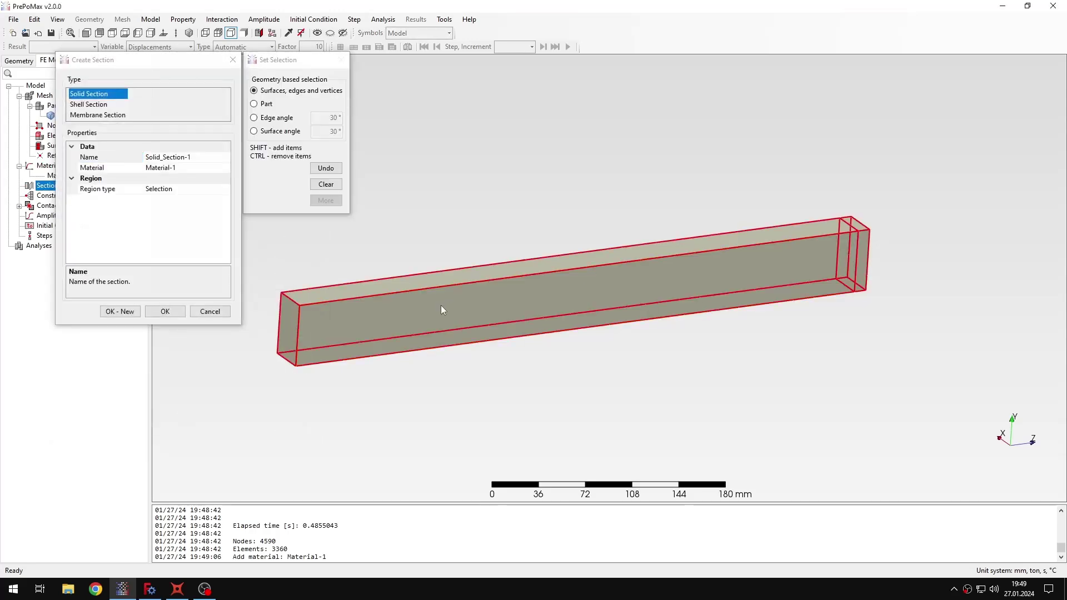
click(165, 312)
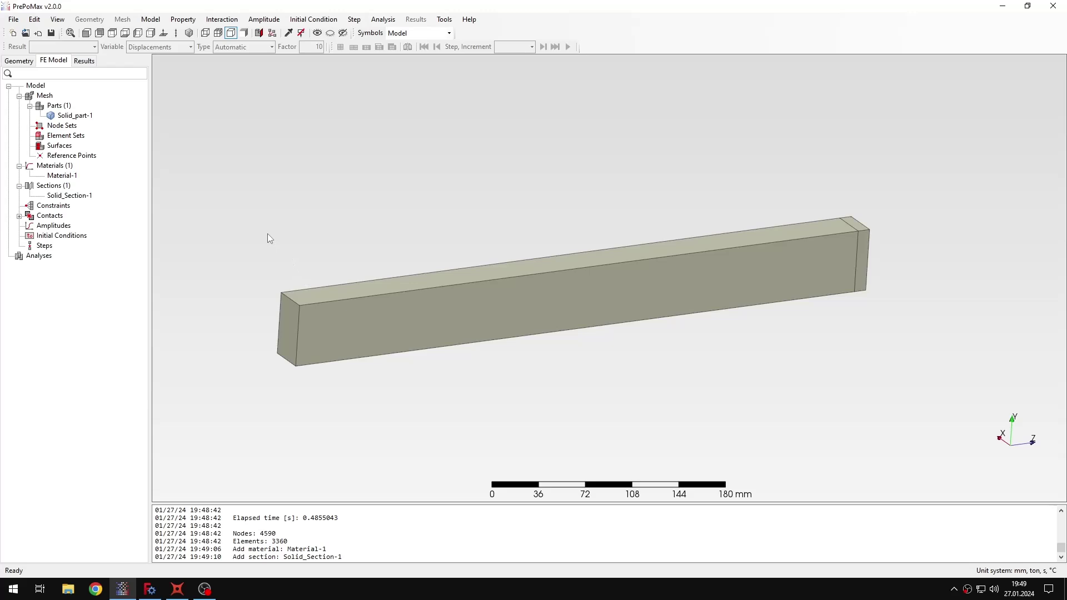
Step: Create a static analysis step and choose its Nlgeom setting for large deformations
click(47, 248)
double_click(48, 249)
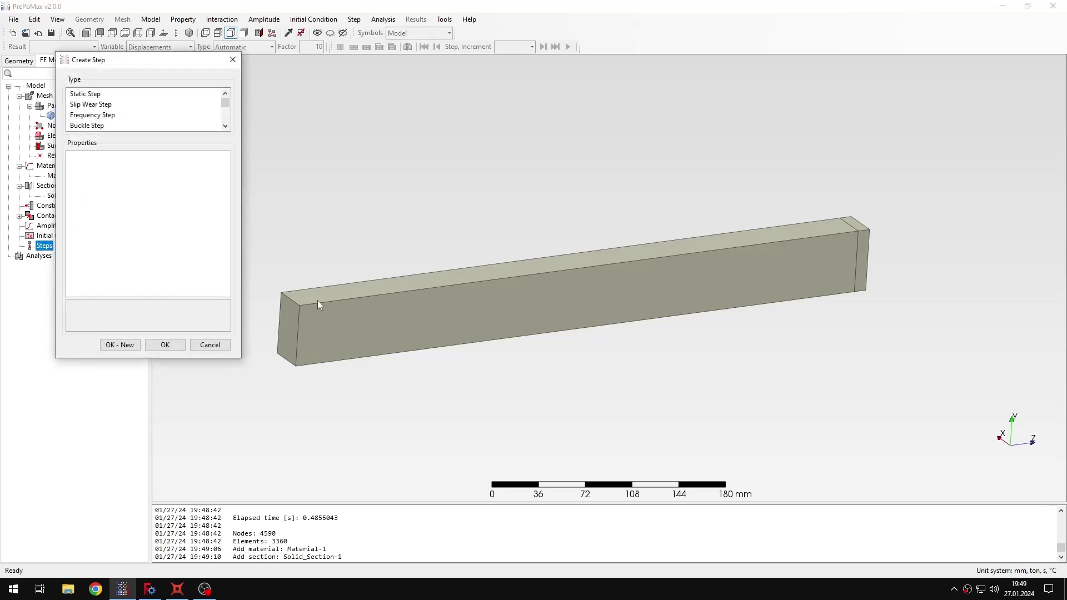
click(104, 94)
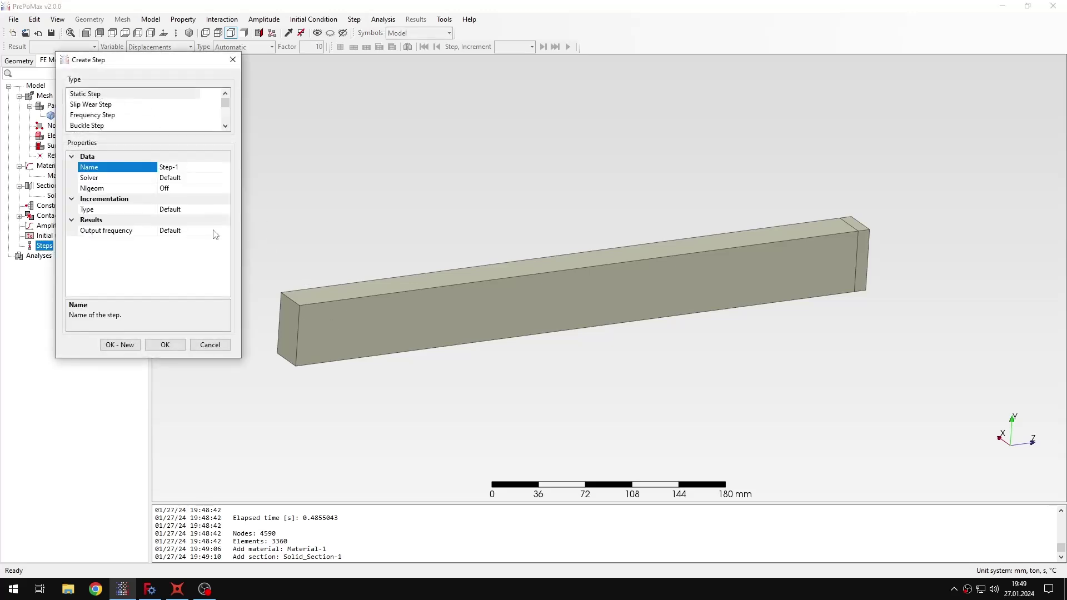
click(214, 189)
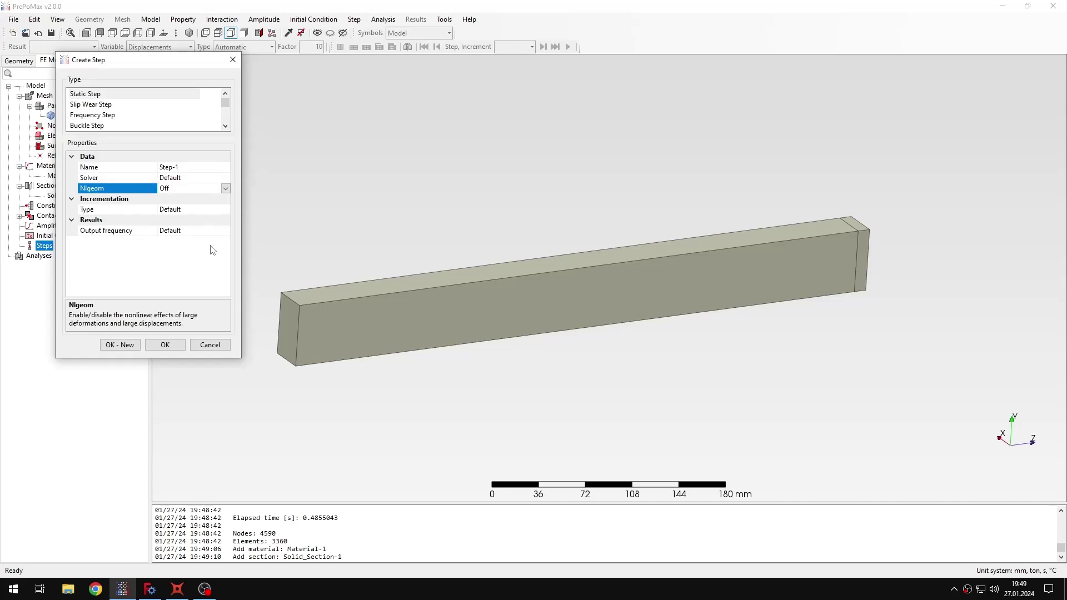
click(225, 189)
click(167, 210)
click(166, 345)
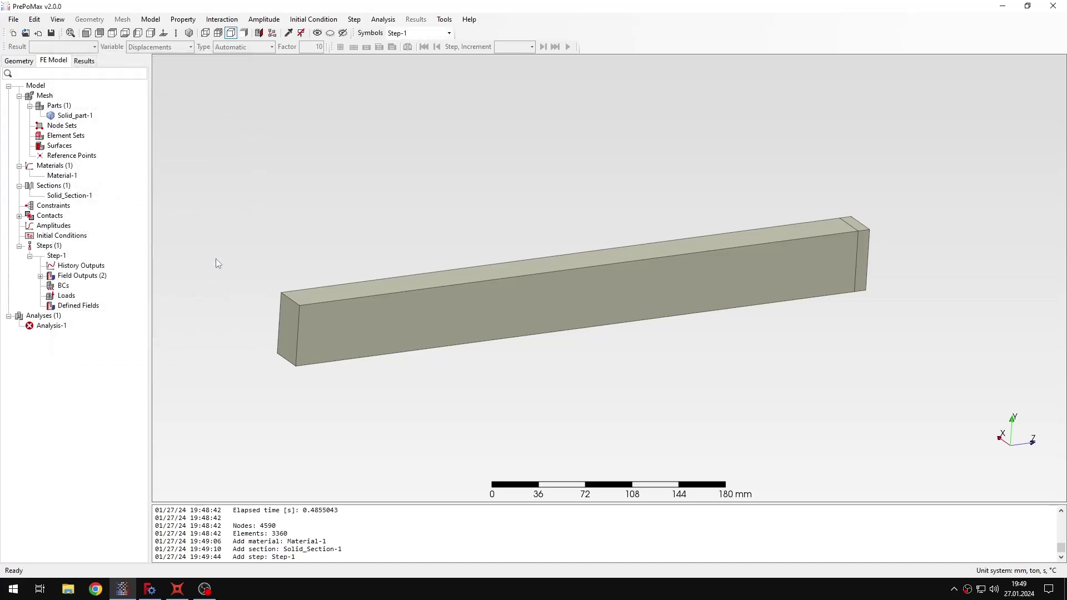
Step: Create a fixed boundary condition on the beam's end face opposite the narrow partitioned strip
double_click(61, 285)
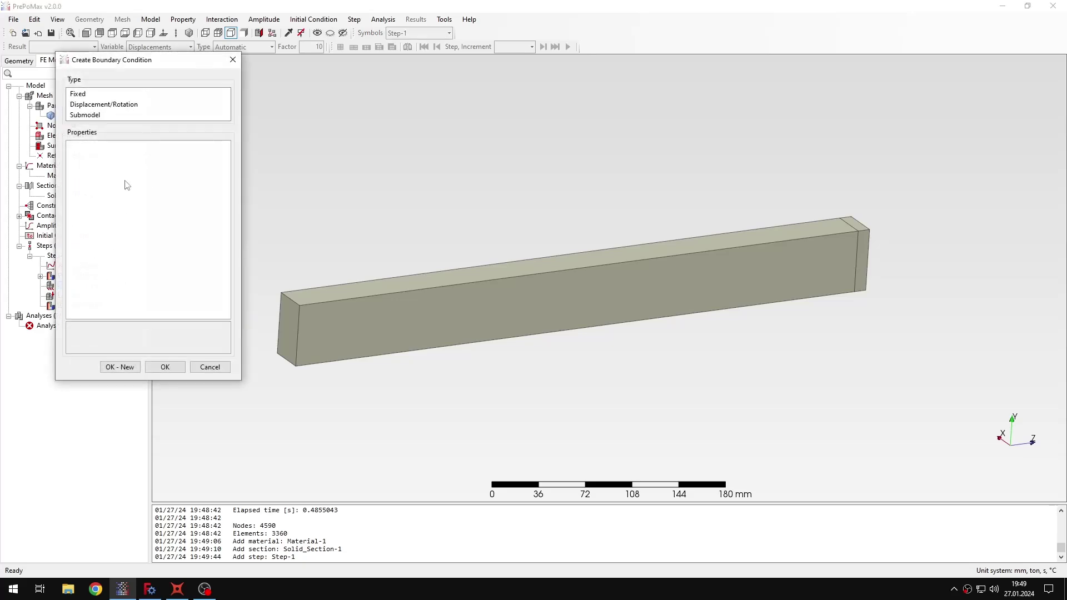
click(112, 94)
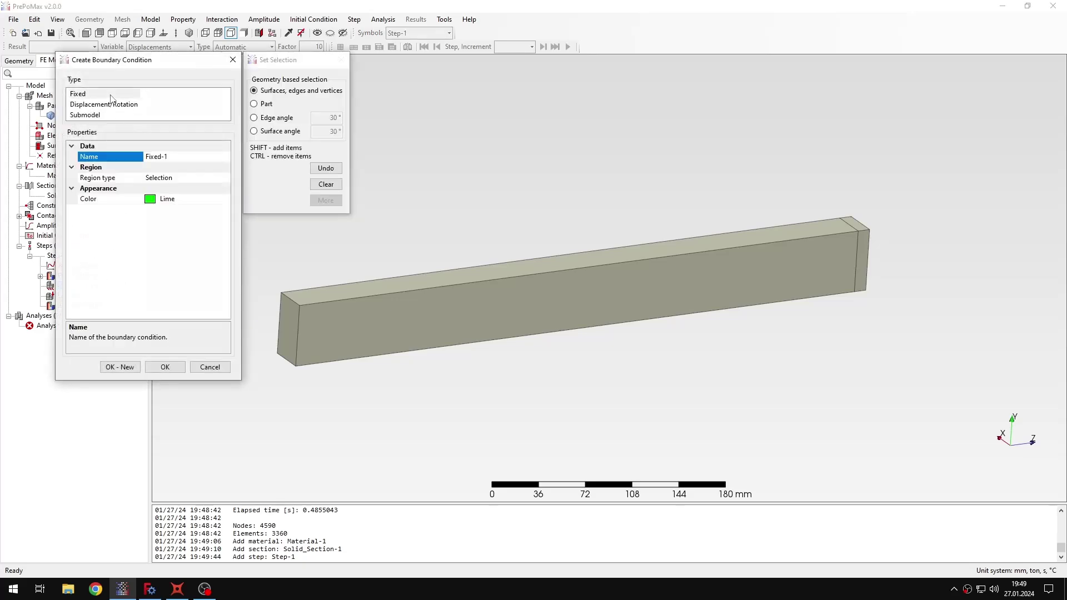
click(287, 330)
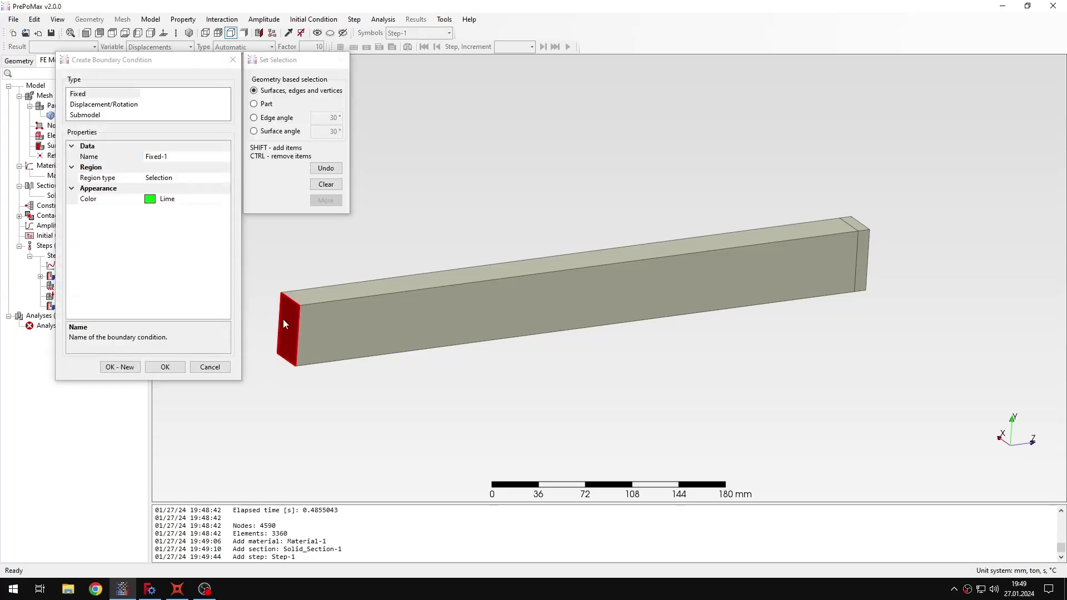
click(165, 367)
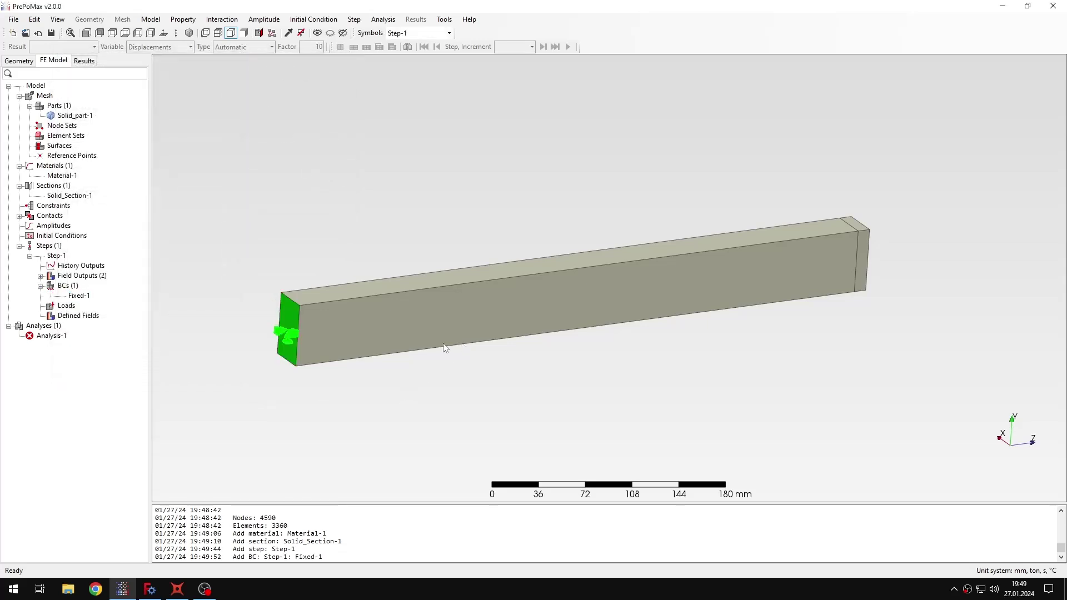
Step: Apply a surface traction load with F2 of -2000 N to the beam's free end face
middle_drag(197, 337, 177, 298)
double_click(68, 305)
scroll(117, 119, down, 1)
click(112, 115)
click(794, 316)
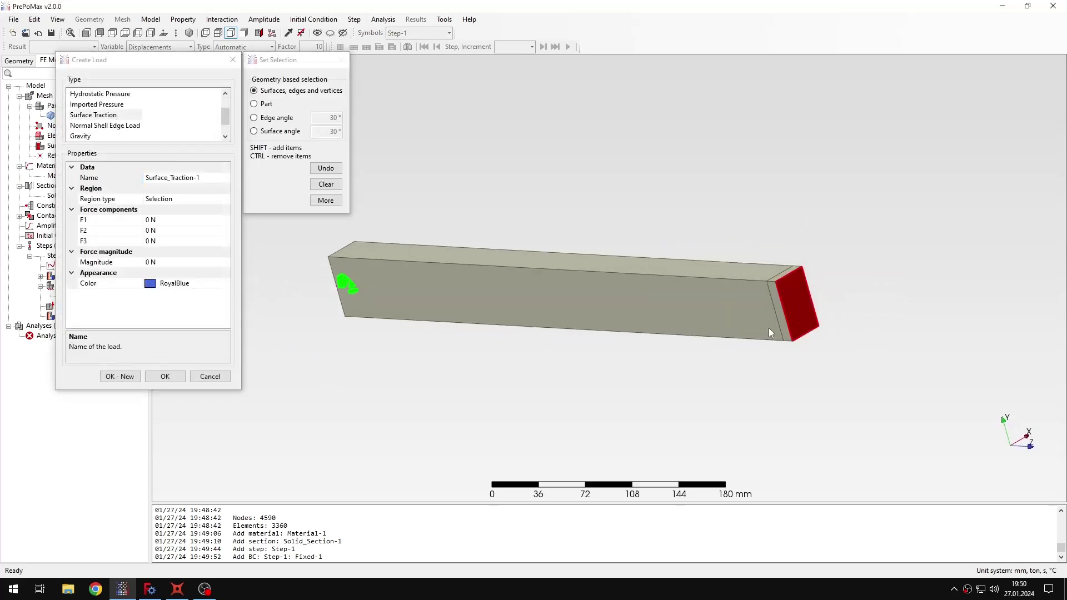
mouse_move(564, 297)
middle_down()
mouse_move(578, 240)
mouse_move(564, 290)
middle_up()
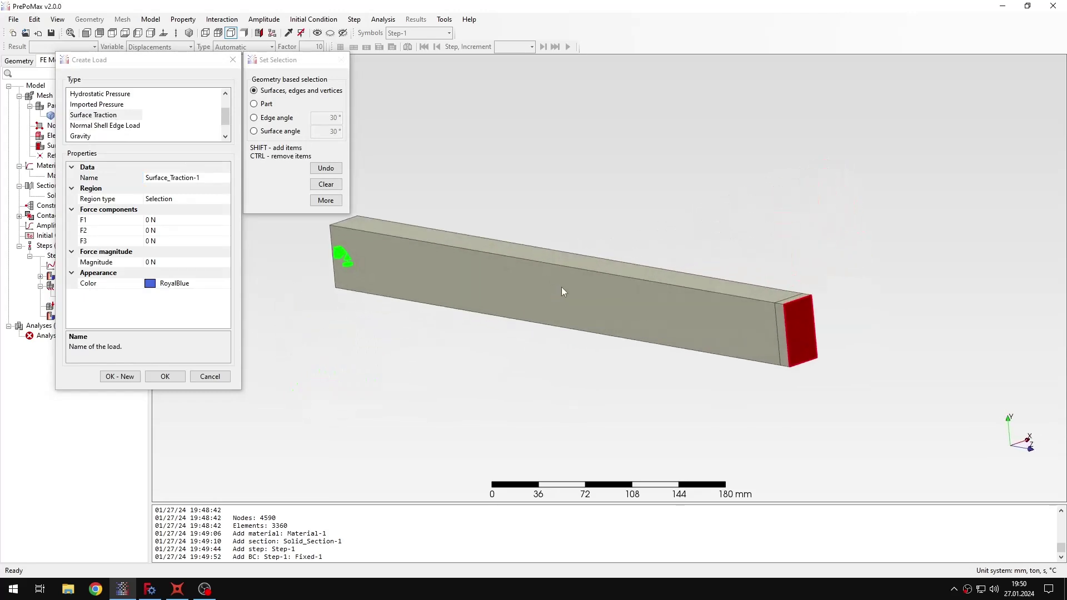
click(149, 230)
key(BackSpace)
text(-2000)
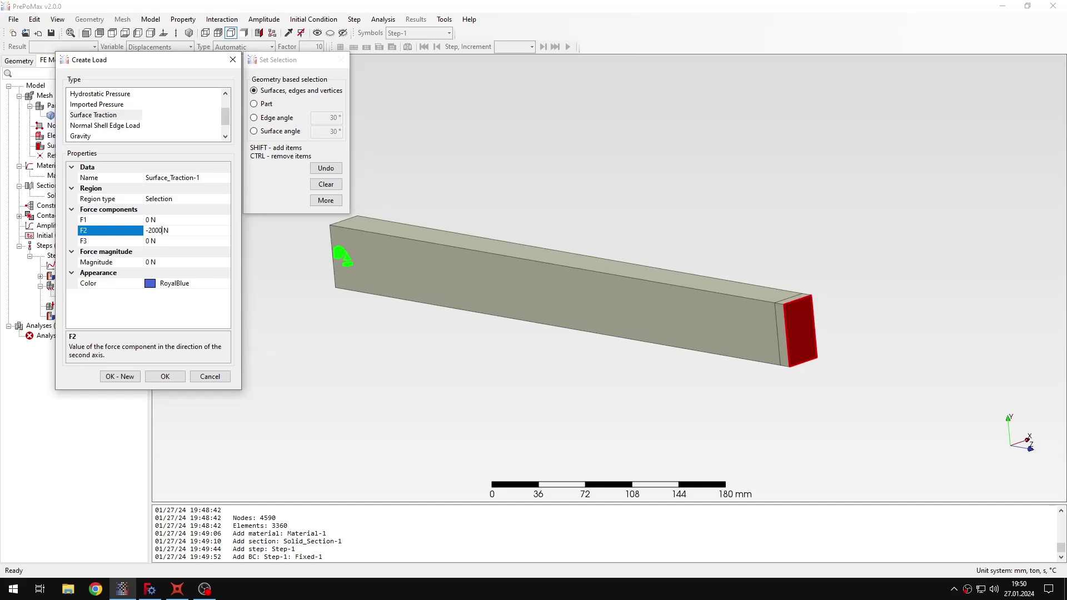
click(177, 377)
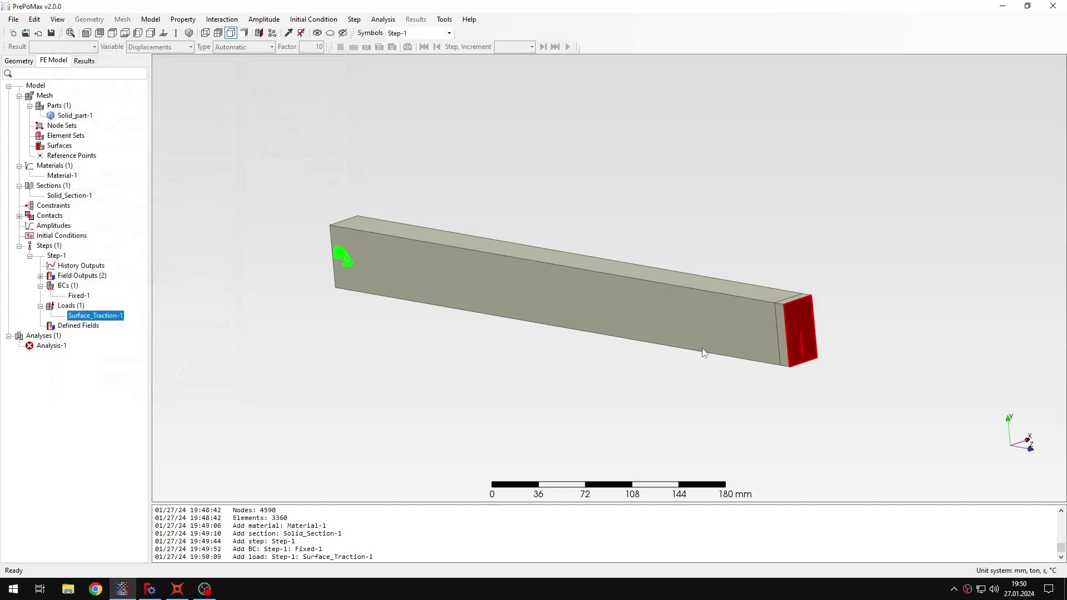
click(611, 383)
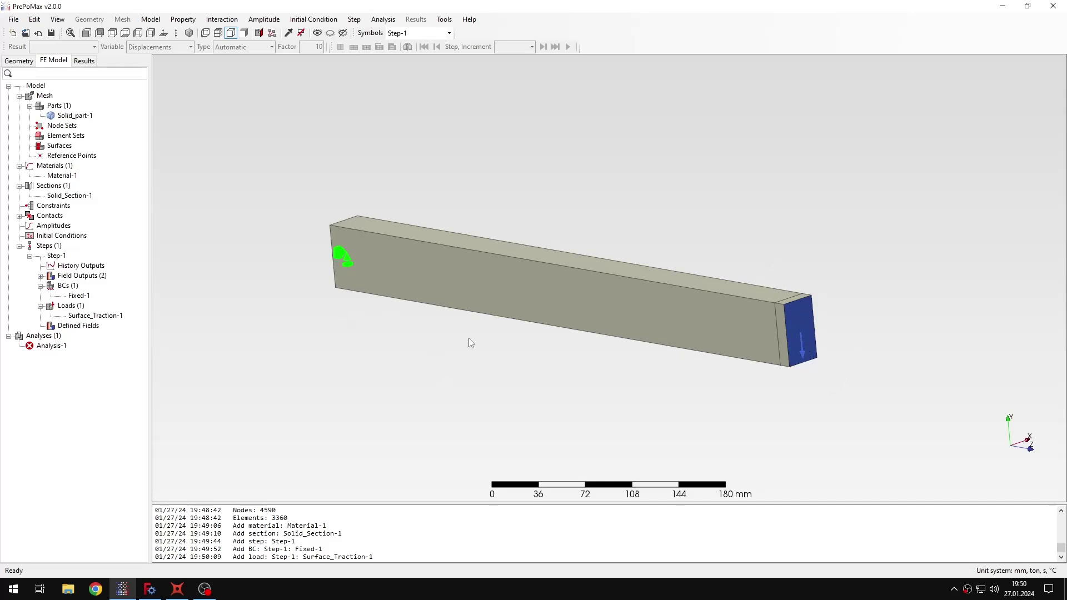
Step: Start a Compression Only constraint and select the small partitioned bottom face at the loaded end as its region
mouse_move(480, 309)
middle_down()
mouse_move(510, 386)
mouse_move(480, 321)
middle_up()
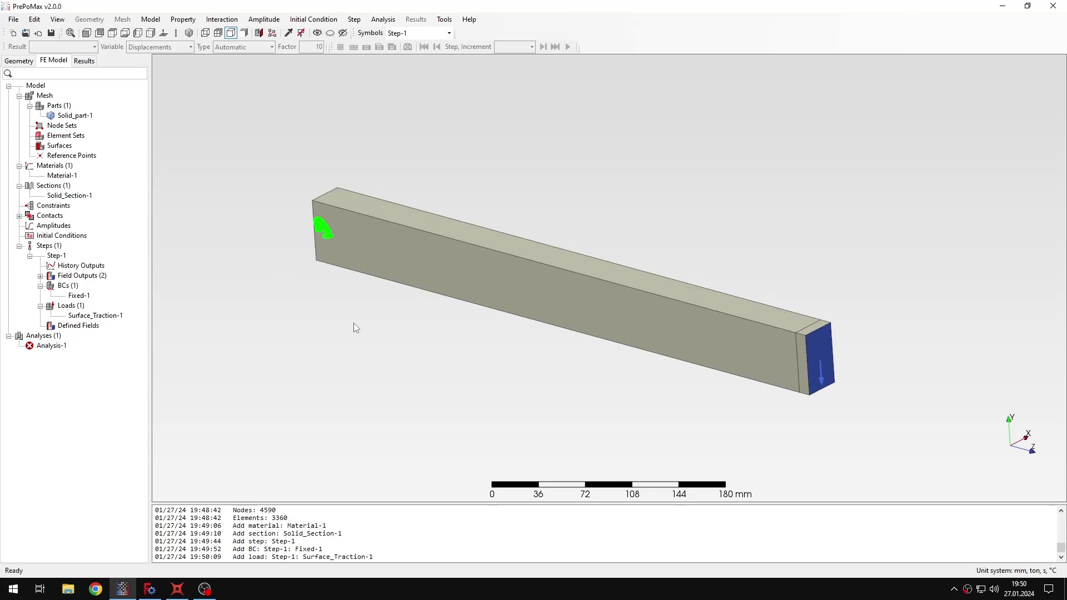
double_click(64, 207)
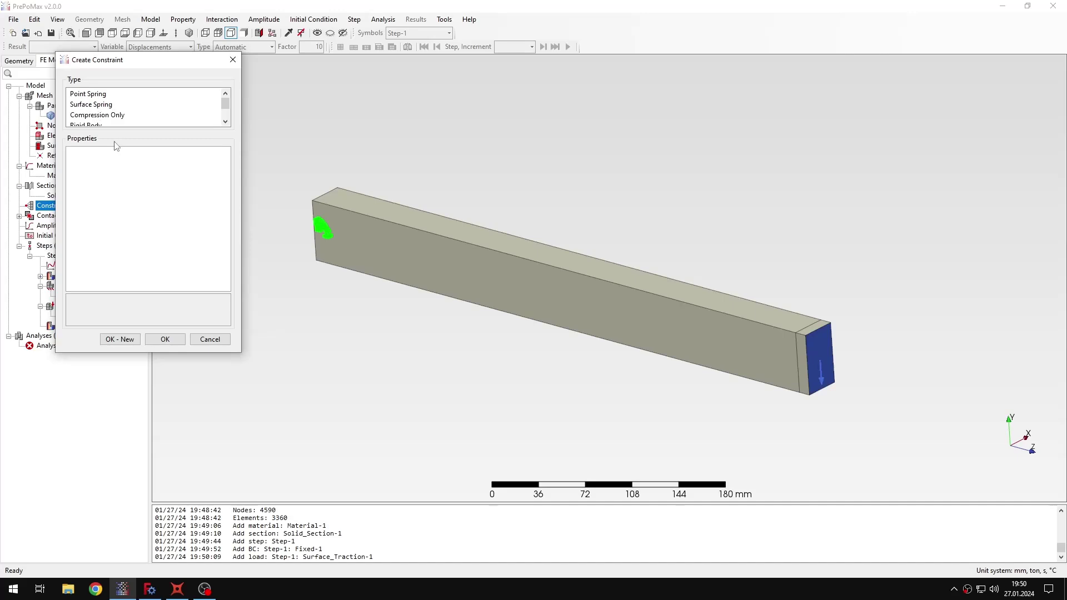
scroll(119, 120, down, 1)
scroll(119, 119, up, 1)
click(111, 115)
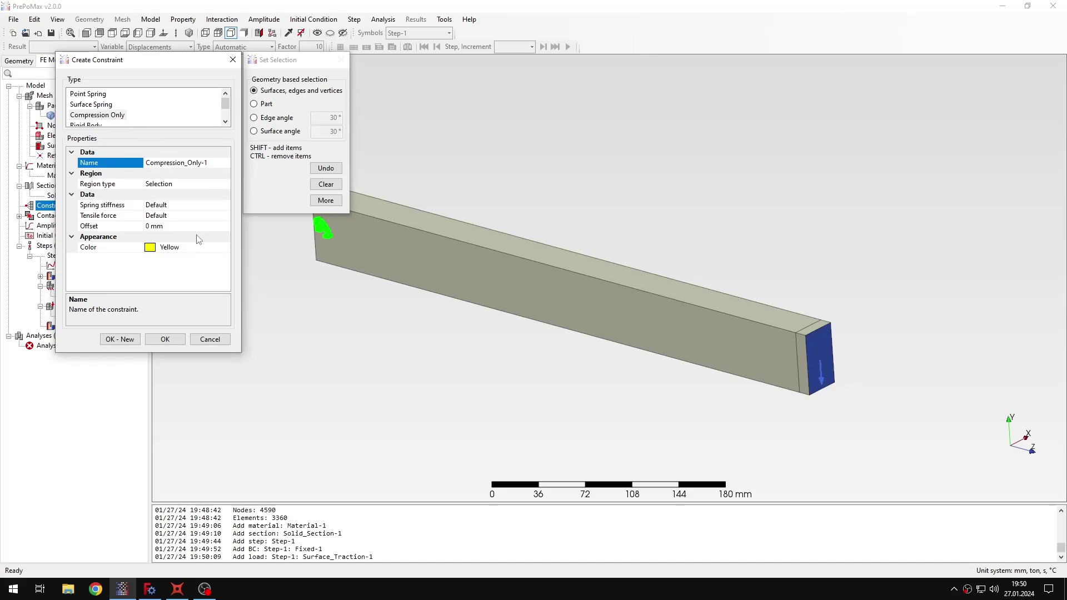
middle_drag(631, 367, 768, 206)
scroll(826, 179, up, 3)
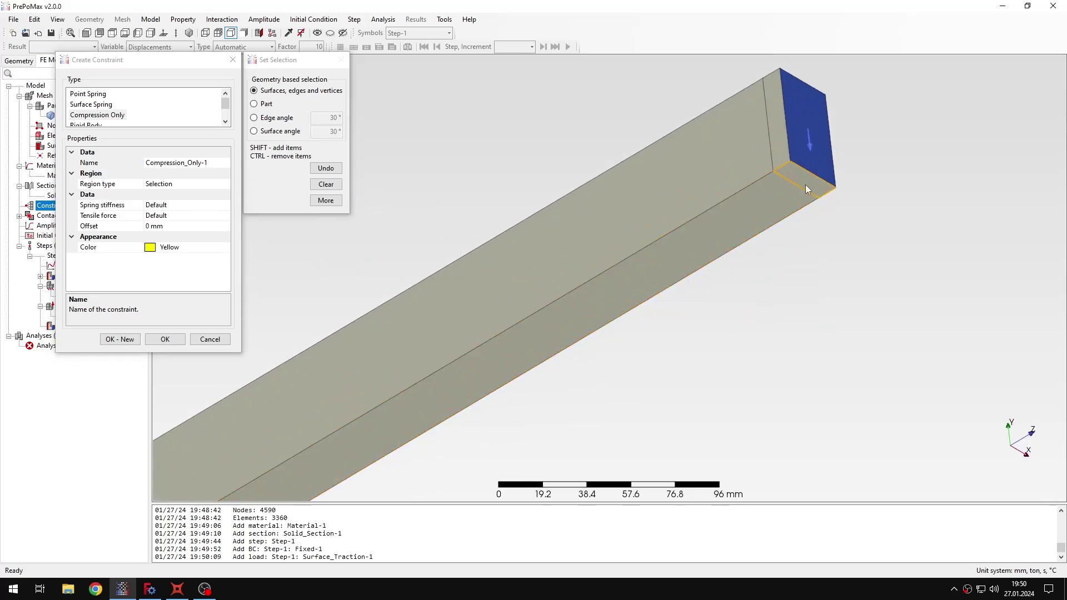
click(805, 185)
scroll(806, 189, down, 2)
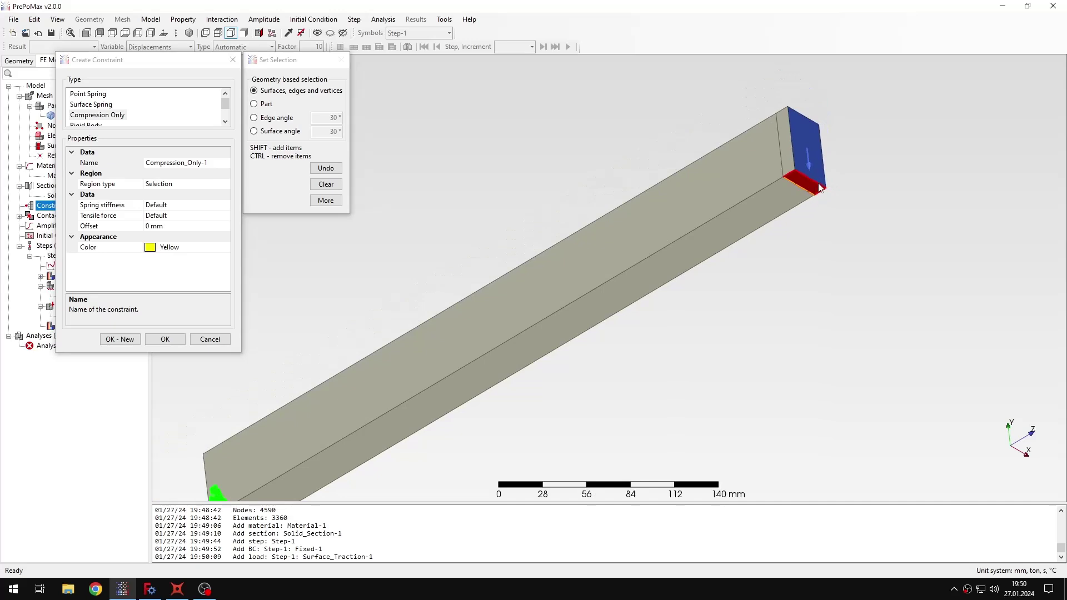
middle_drag(821, 201, 697, 378)
scroll(706, 373, down, 1)
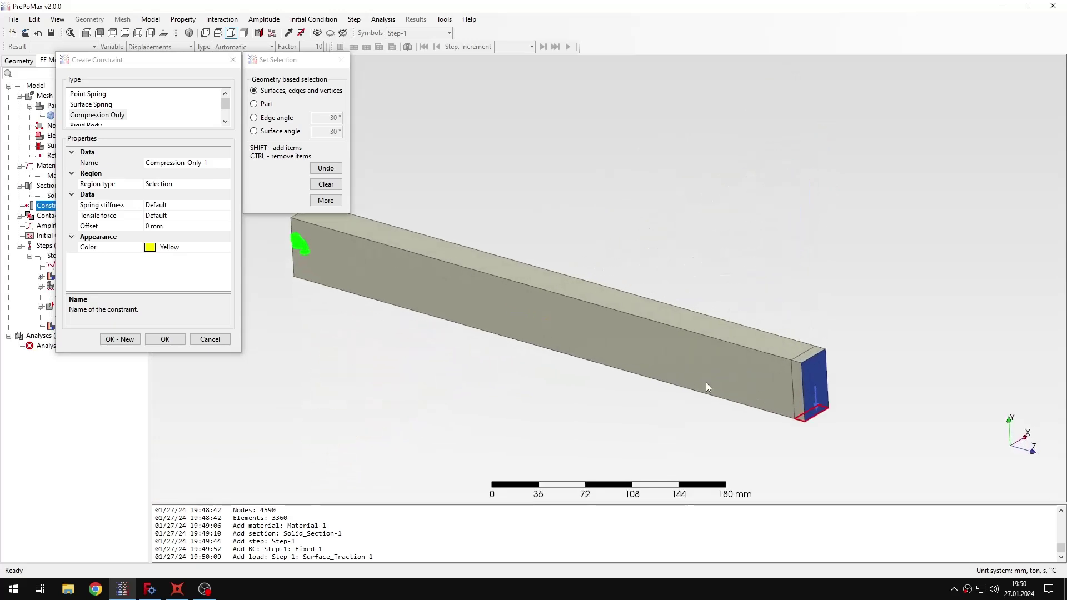
middle_drag(649, 321, 667, 345)
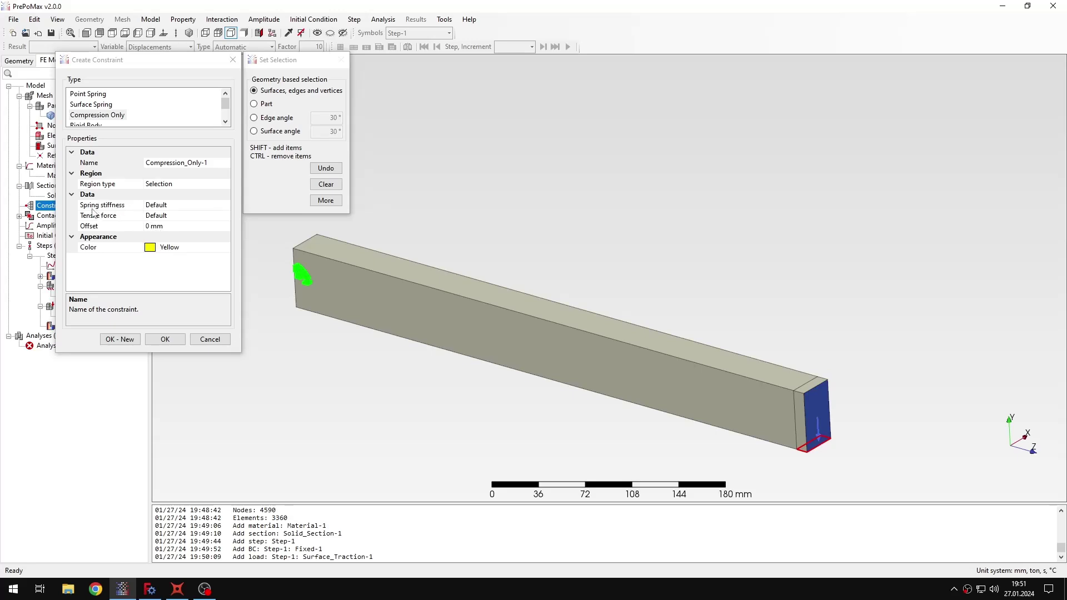
Step: Set the constraint's spring stiffness to 800 N/mm
click(209, 205)
click(225, 205)
click(184, 226)
drag(190, 204, 125, 208)
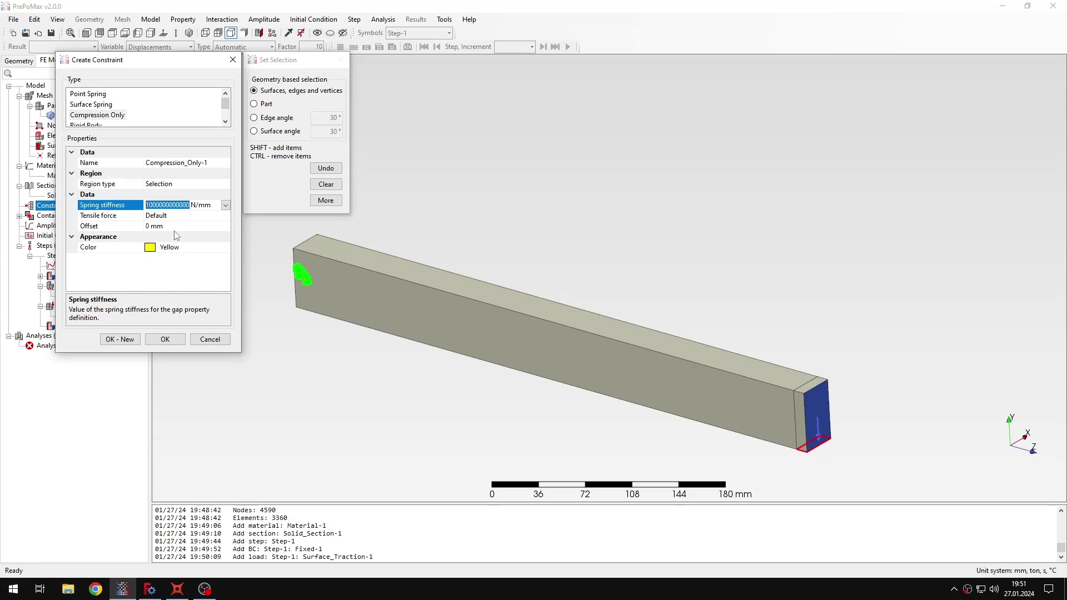
text(800)
Step: Keep the default tensile force, set the constraint's offset to 25 mm and create the constraint
click(188, 218)
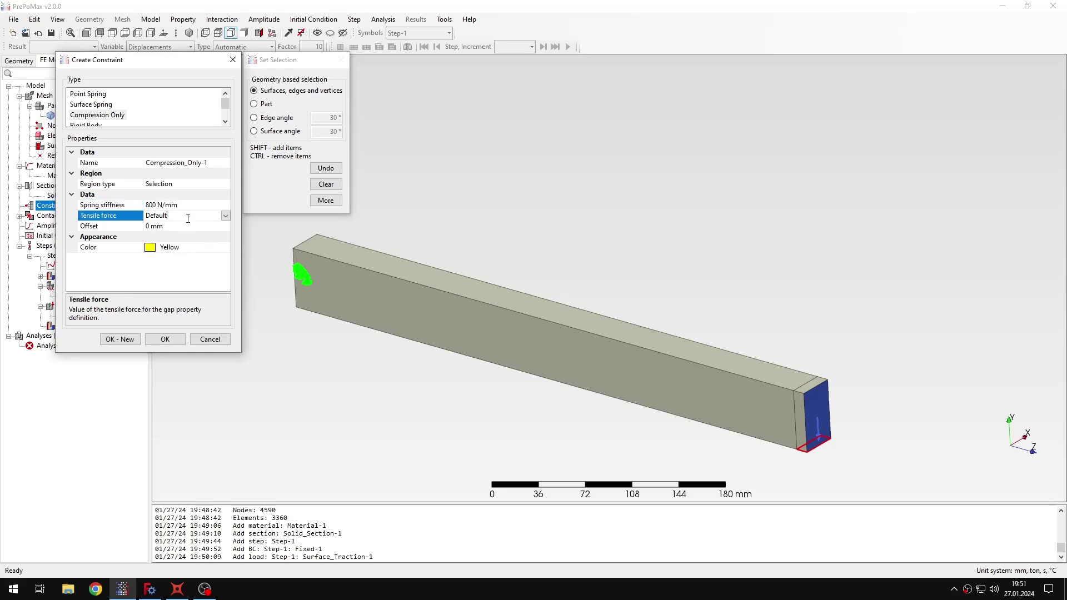
click(226, 216)
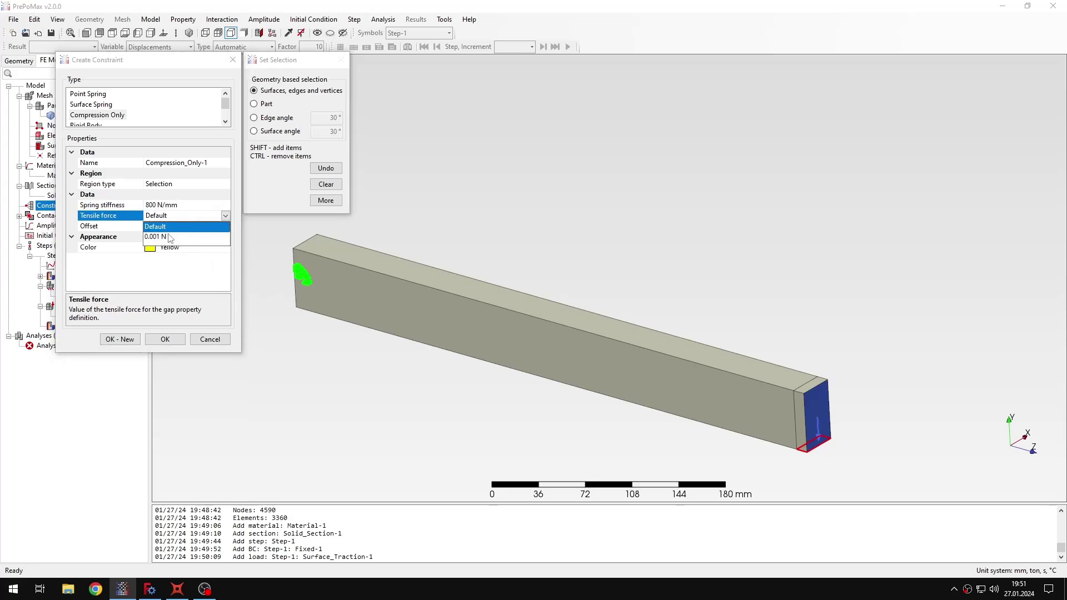
click(225, 215)
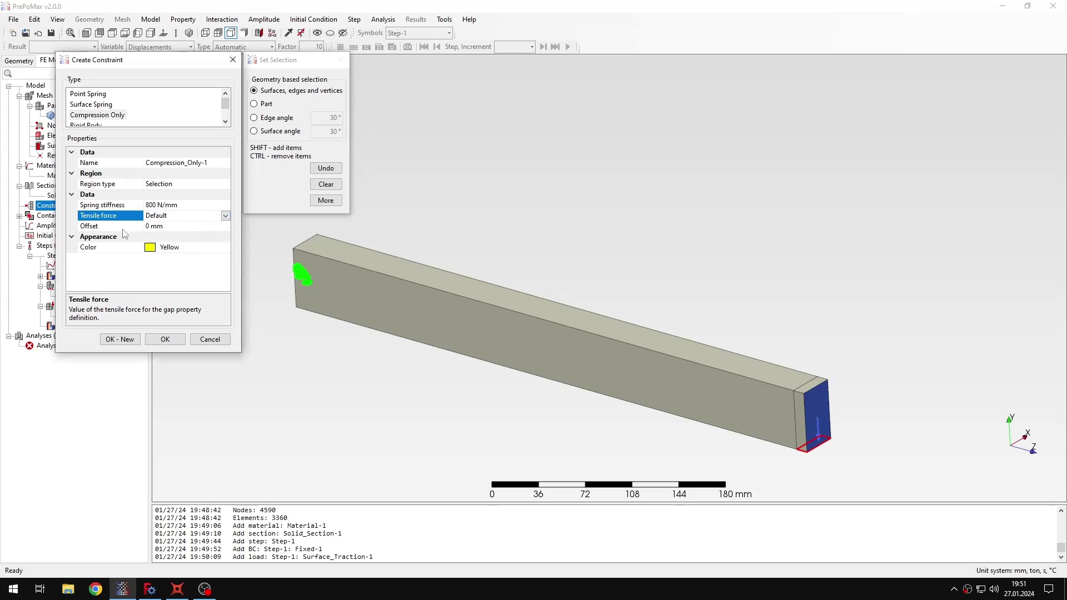
click(155, 225)
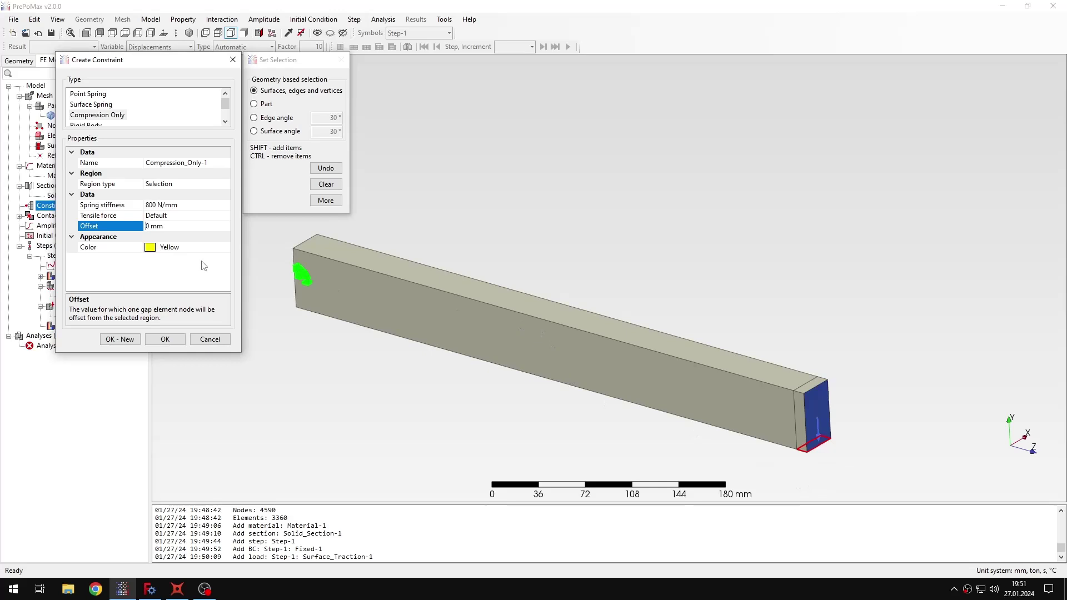
text(25)
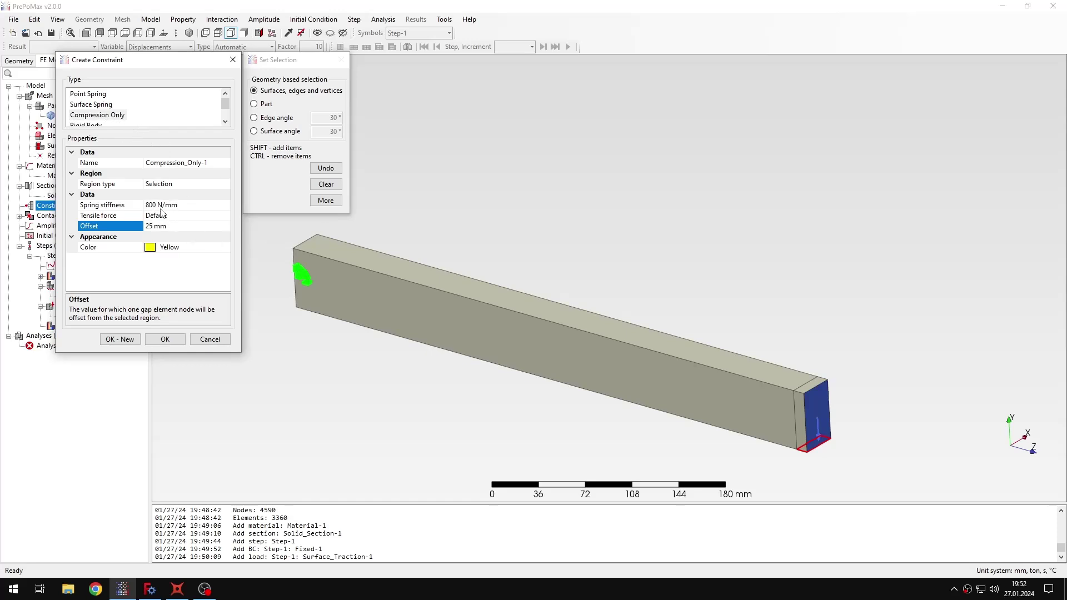
click(137, 205)
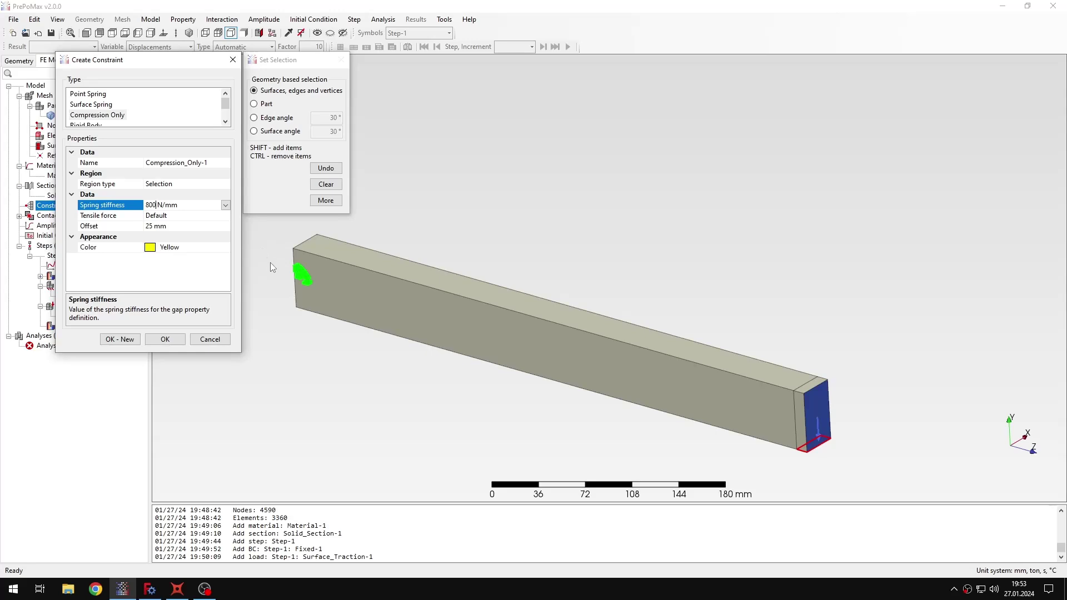
click(165, 341)
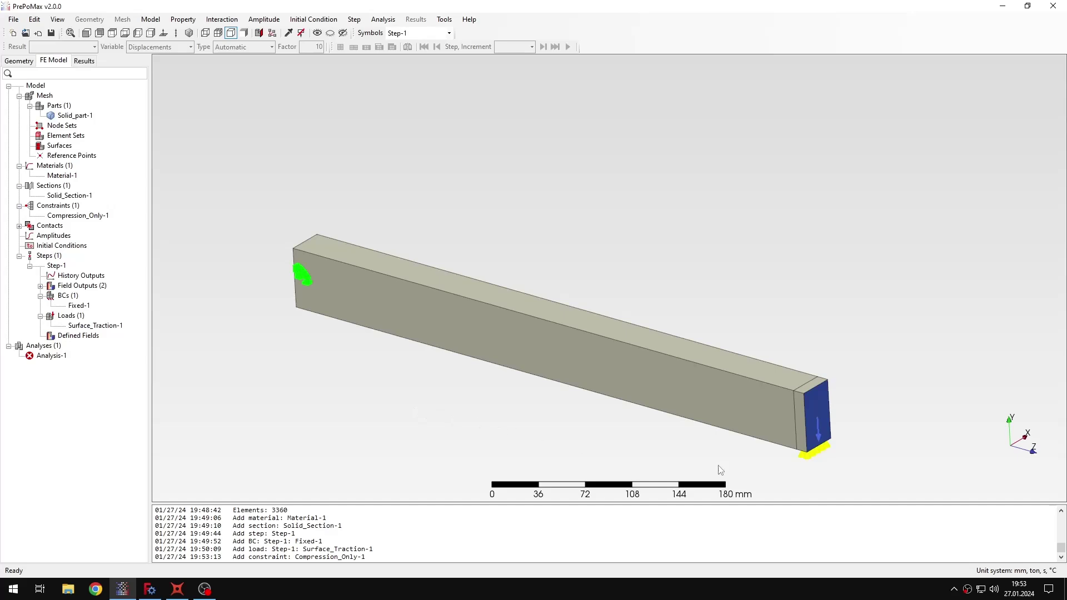
Step: Run Analysis-1, overwriting the existing analysis files, and open its results
right_click(65, 360)
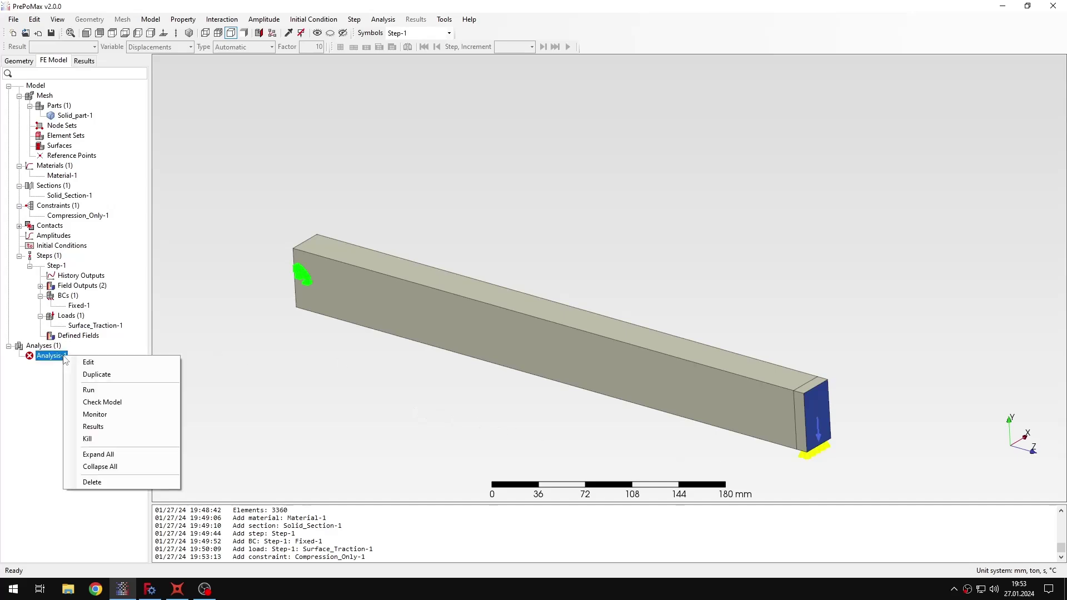
click(103, 392)
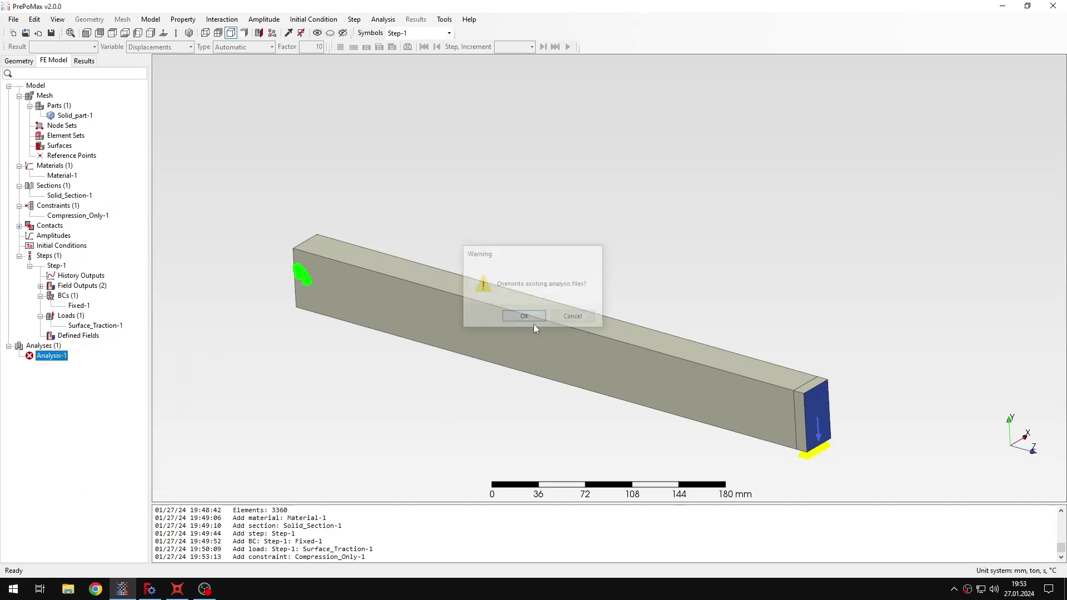
click(536, 319)
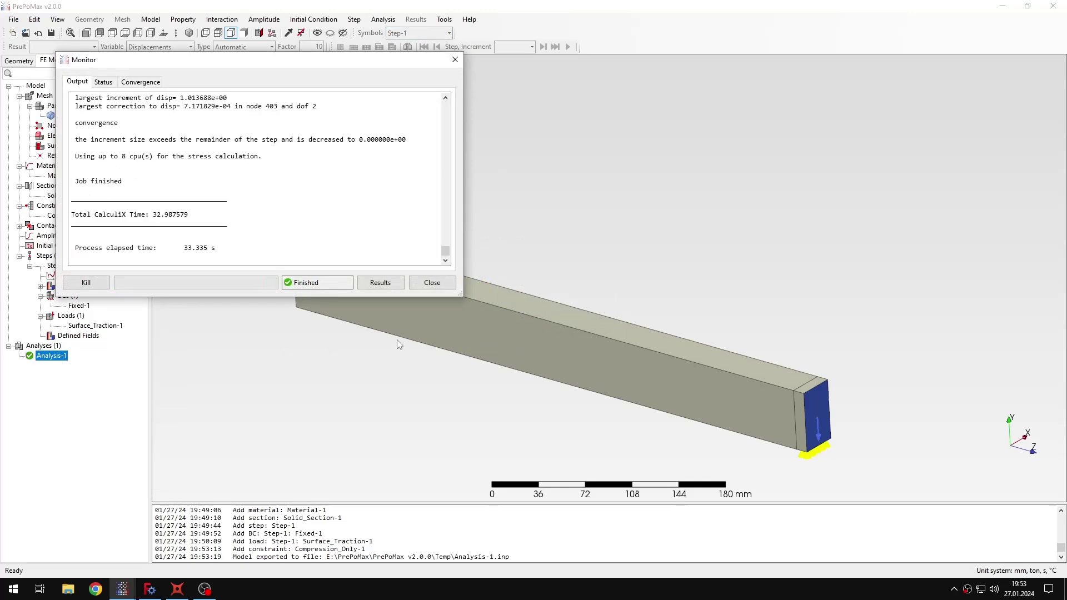
click(381, 282)
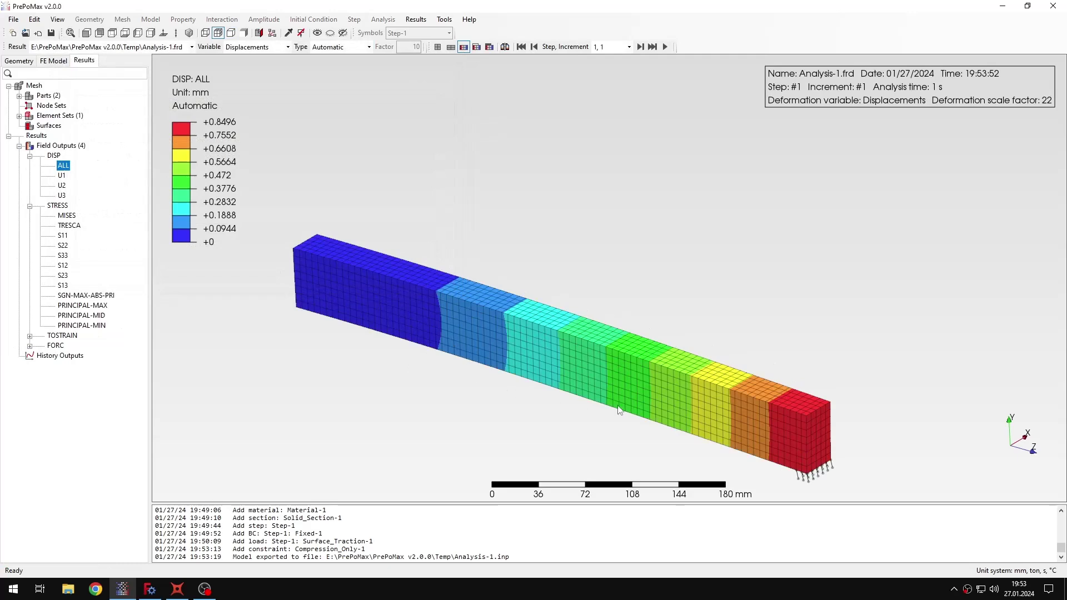
Step: Display the deformation at true scale and inspect the gap elements beneath the loaded end
scroll(817, 491, up, 5)
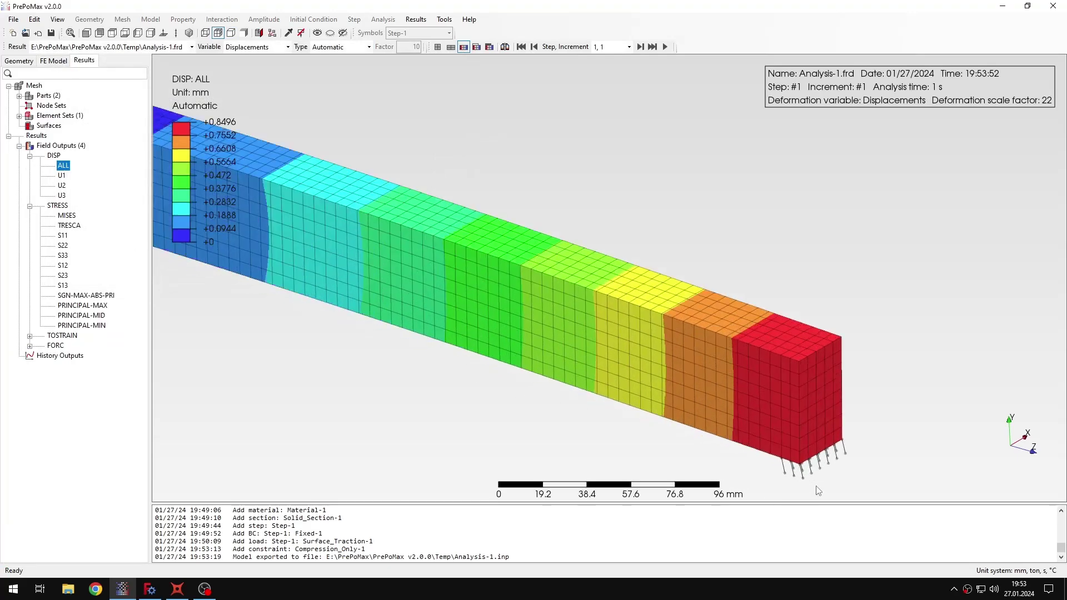
click(344, 47)
click(342, 67)
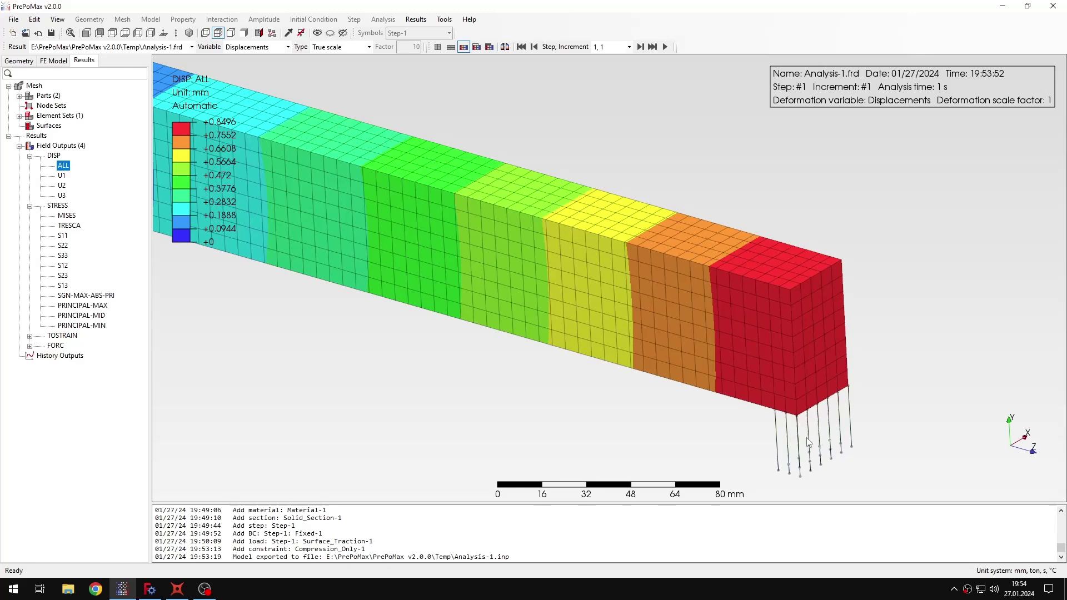
scroll(810, 444, up, 6)
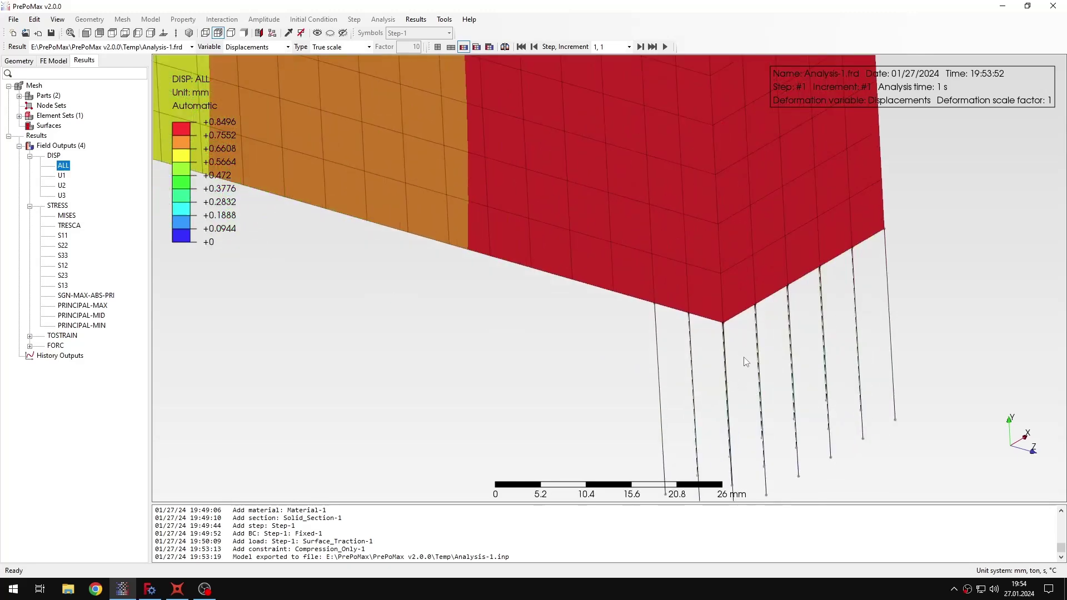
scroll(757, 366, down, 1)
scroll(756, 365, down, 7)
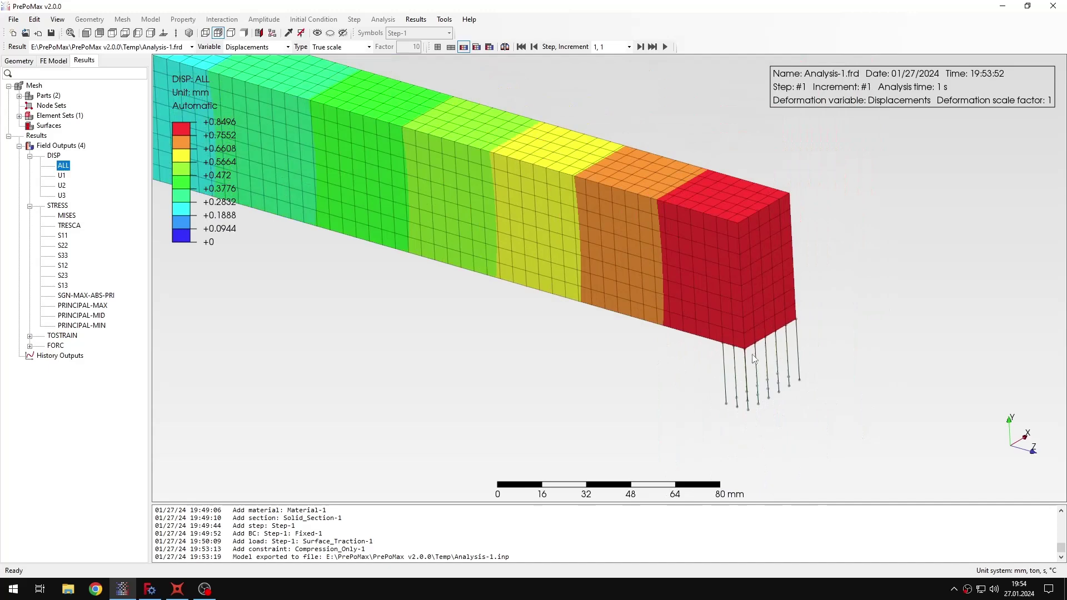
Step: Go to the last increment and show the U2 displacement component on the whole beam
click(653, 47)
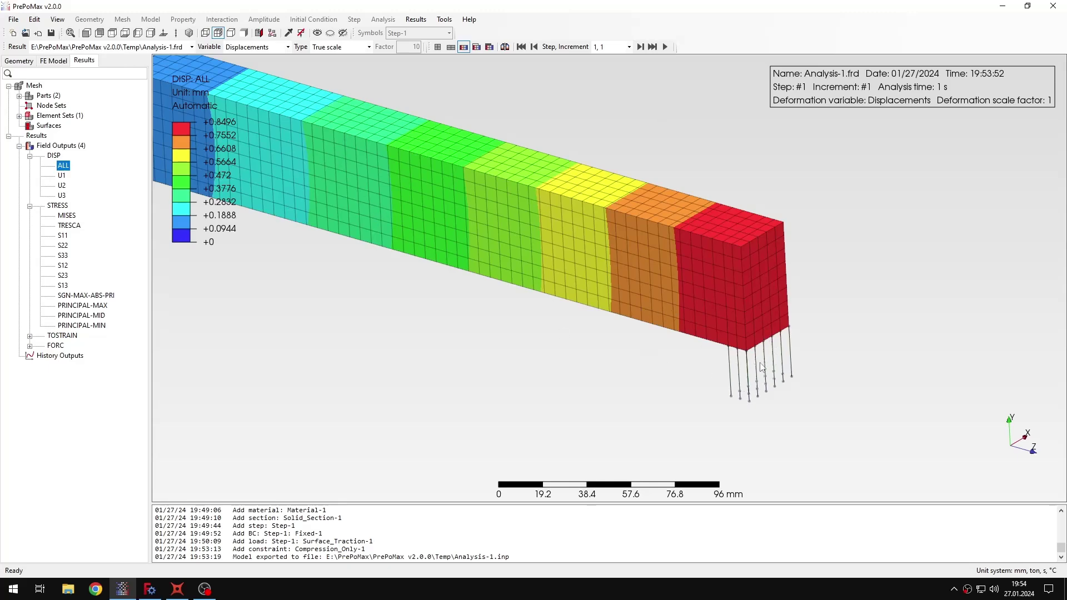
scroll(674, 346, down, 3)
scroll(552, 303, down, 2)
scroll(472, 275, up, 2)
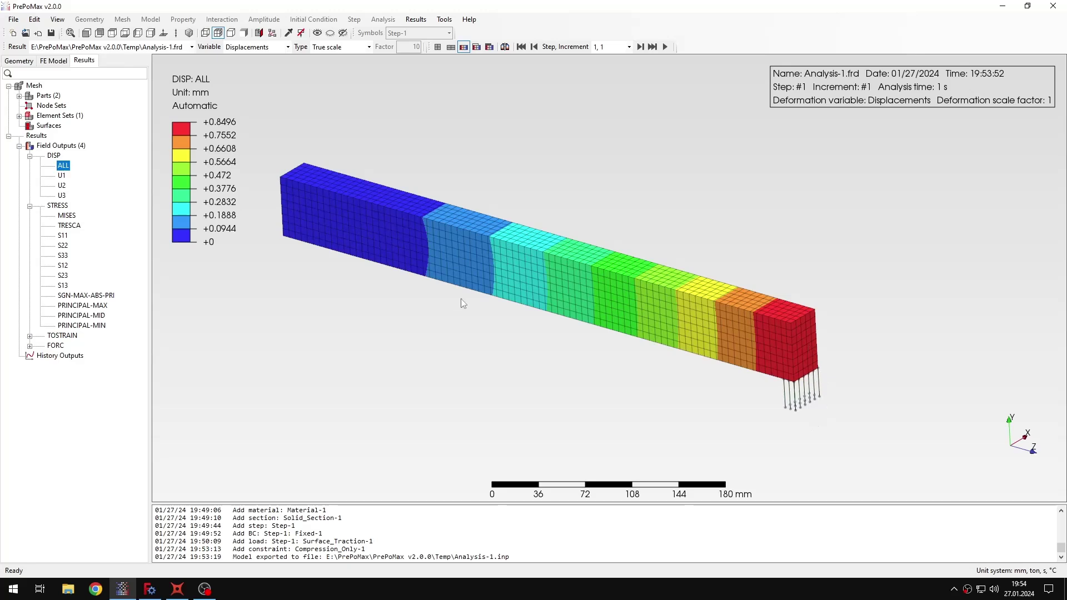
click(62, 185)
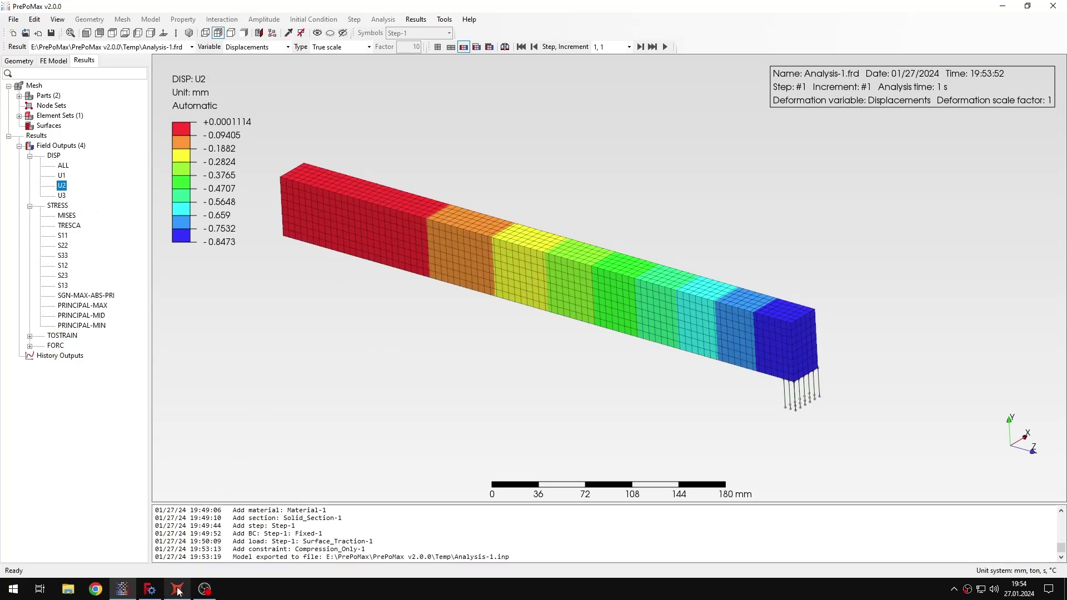
Step: Switch to Calcpad, check the calculated deflection of the spring-supported beam (y_s), and return to PrePoMax
key(alt+Tab)
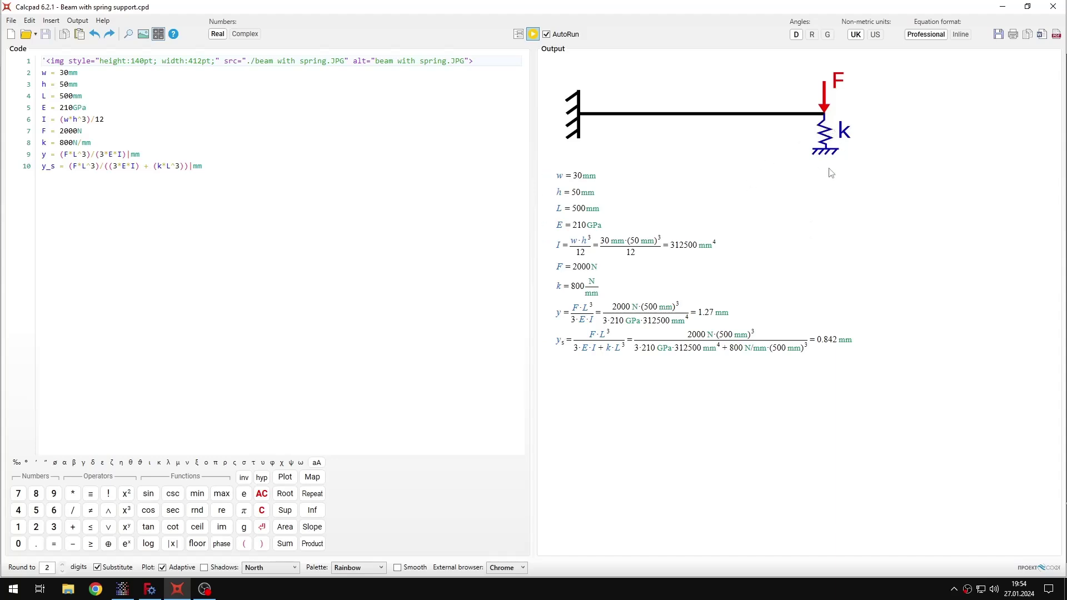
double_click(817, 340)
click(127, 593)
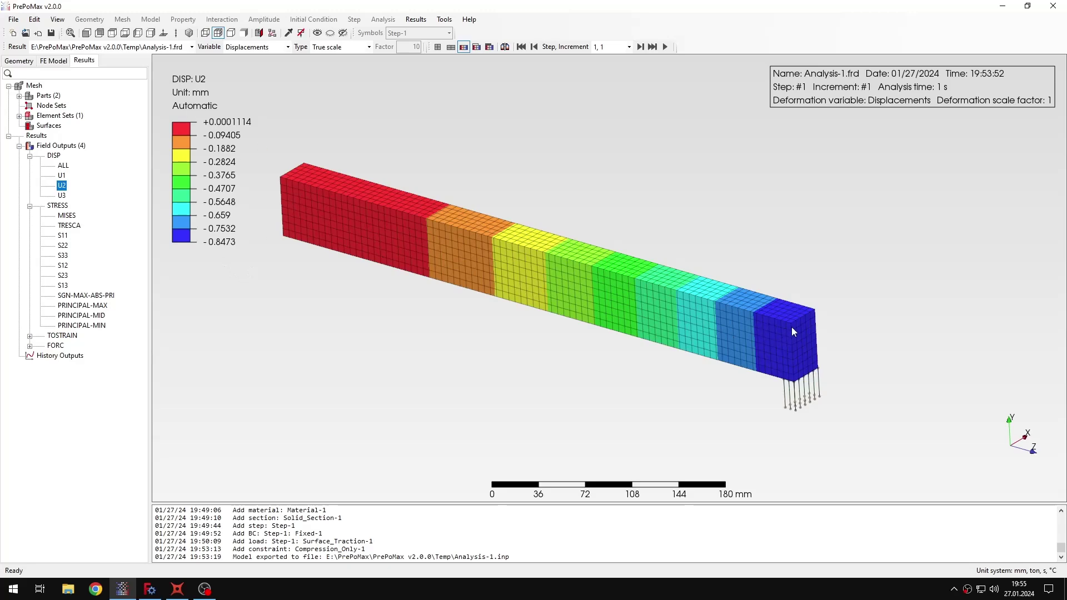
Step: Query the U2 displacement of the top corner node at the beam's loaded end, clear the annotation and close the query
scroll(793, 327, up, 4)
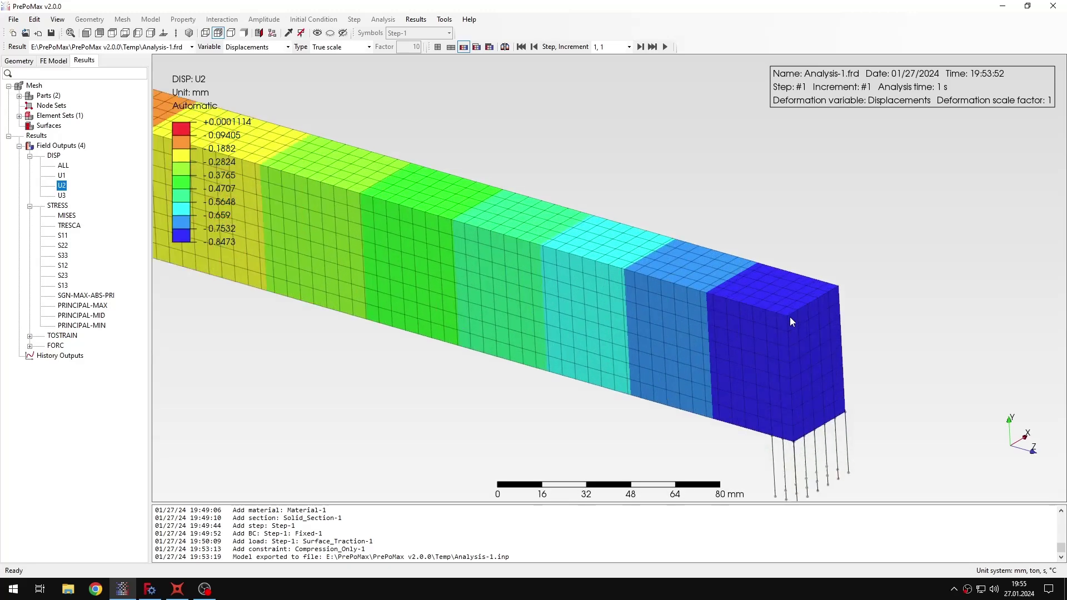
scroll(787, 319, down, 4)
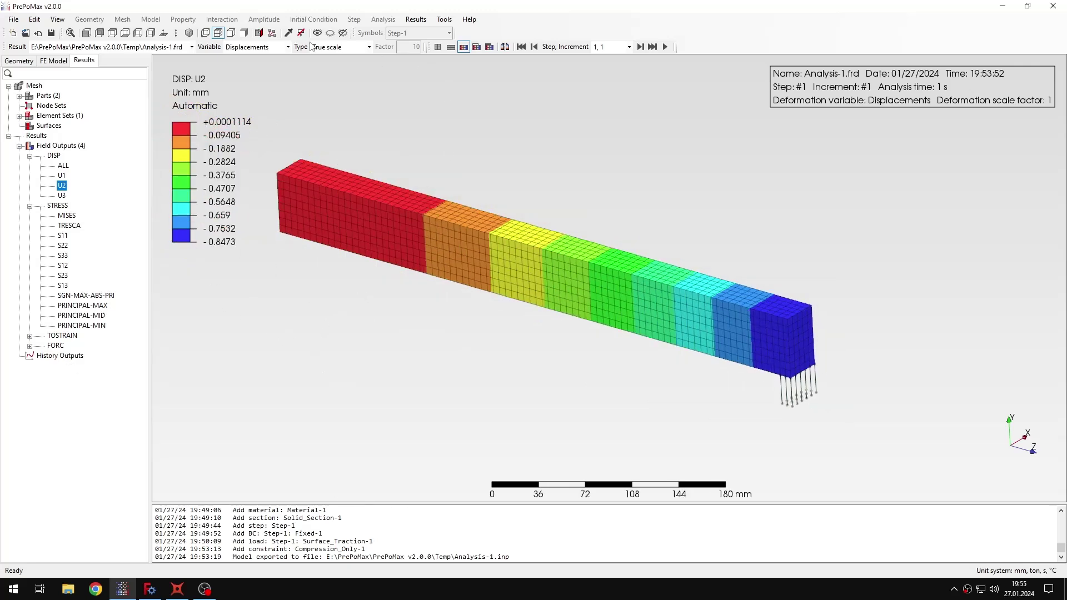
click(289, 33)
click(89, 94)
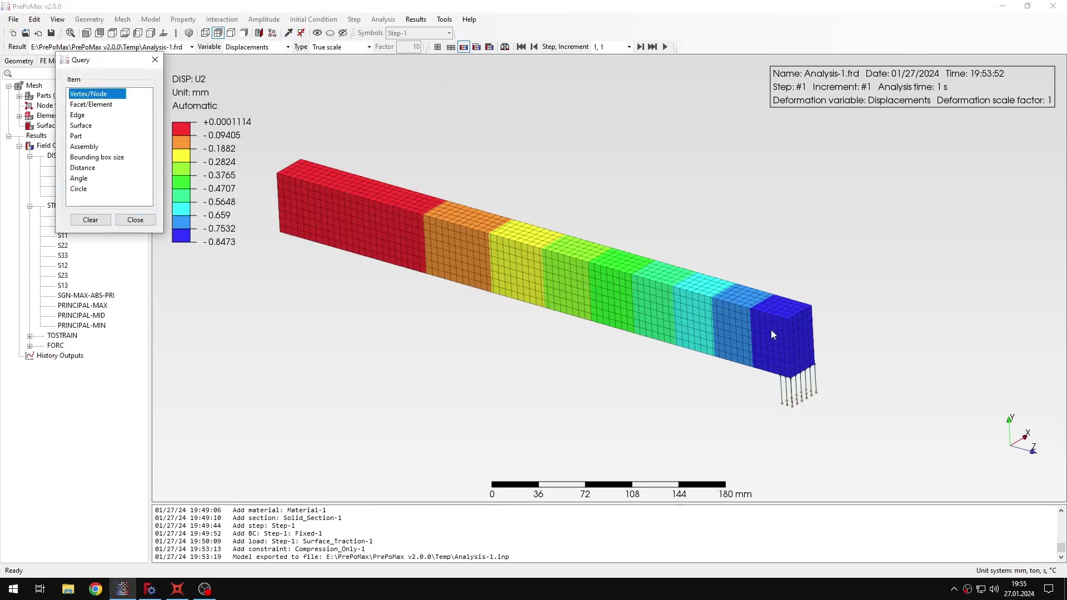
click(788, 320)
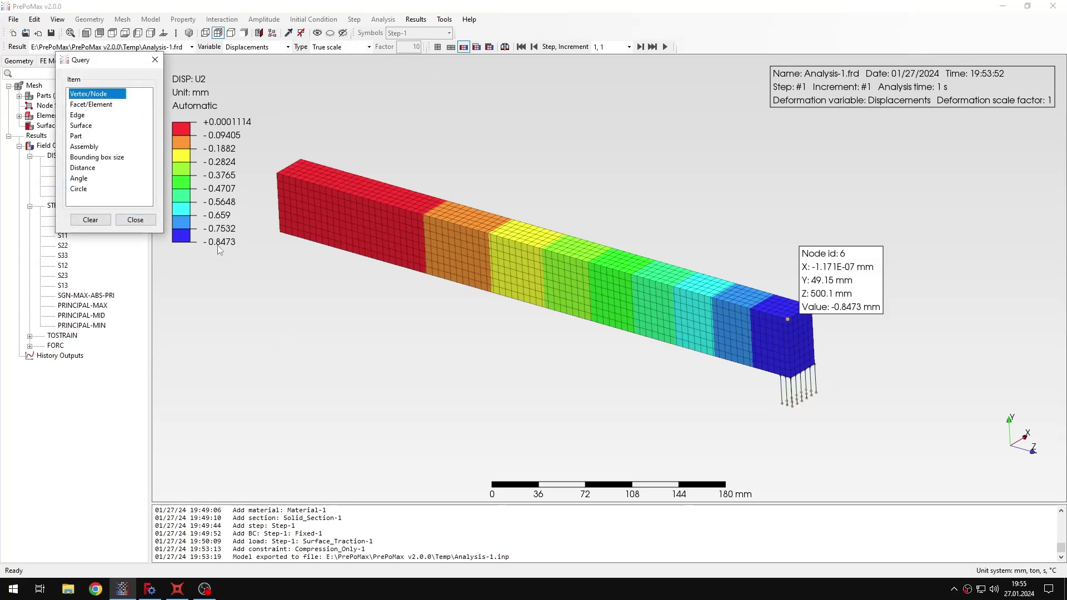
click(90, 220)
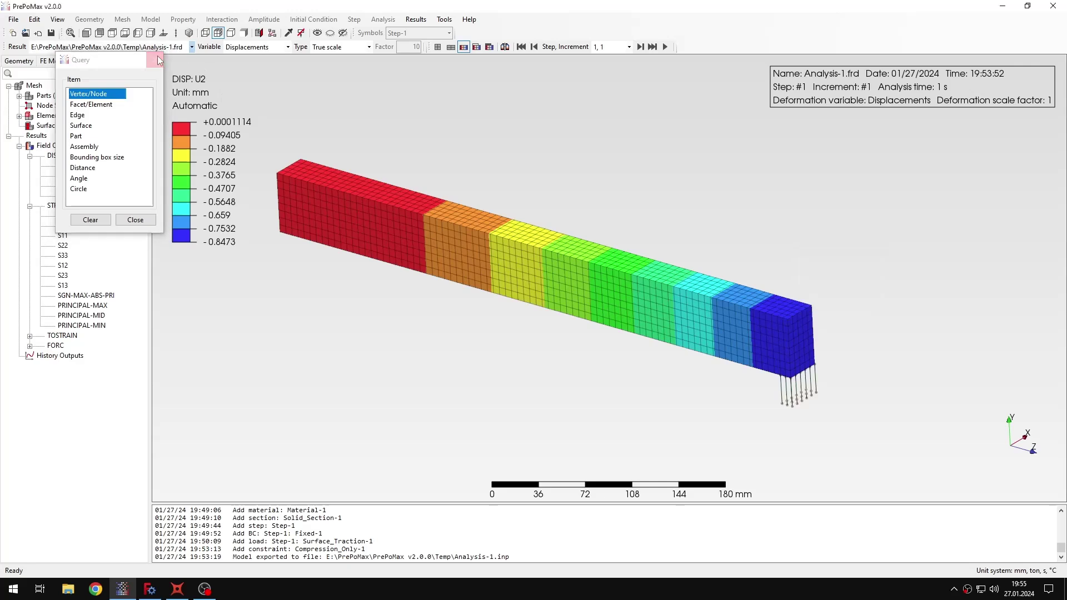
click(135, 219)
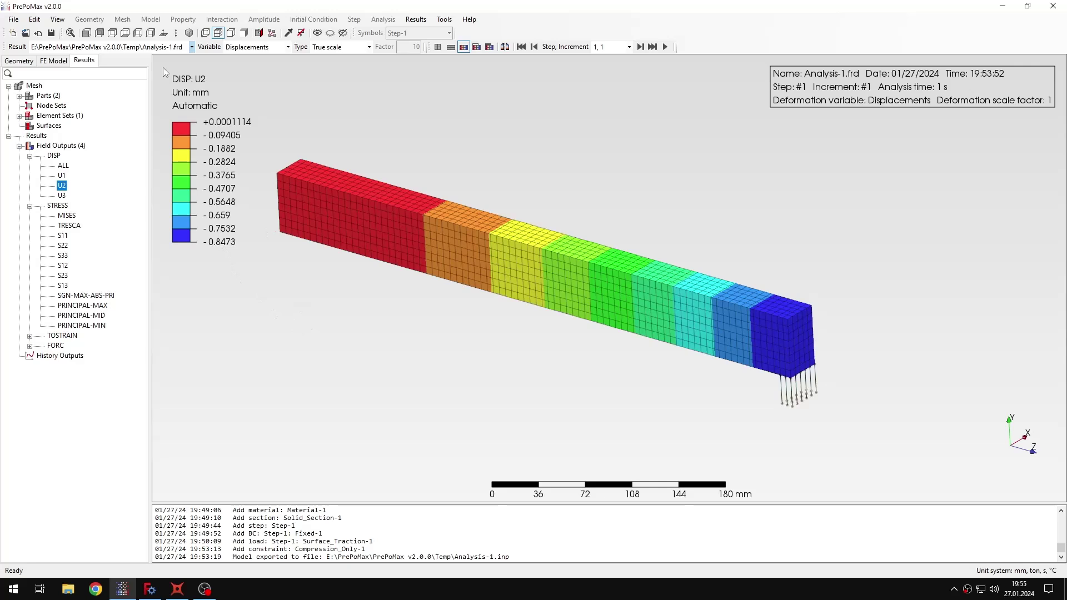
Step: In the FE model, reverse the Surface_Traction-1 load on the end face by setting F2 to 2000 N
click(53, 60)
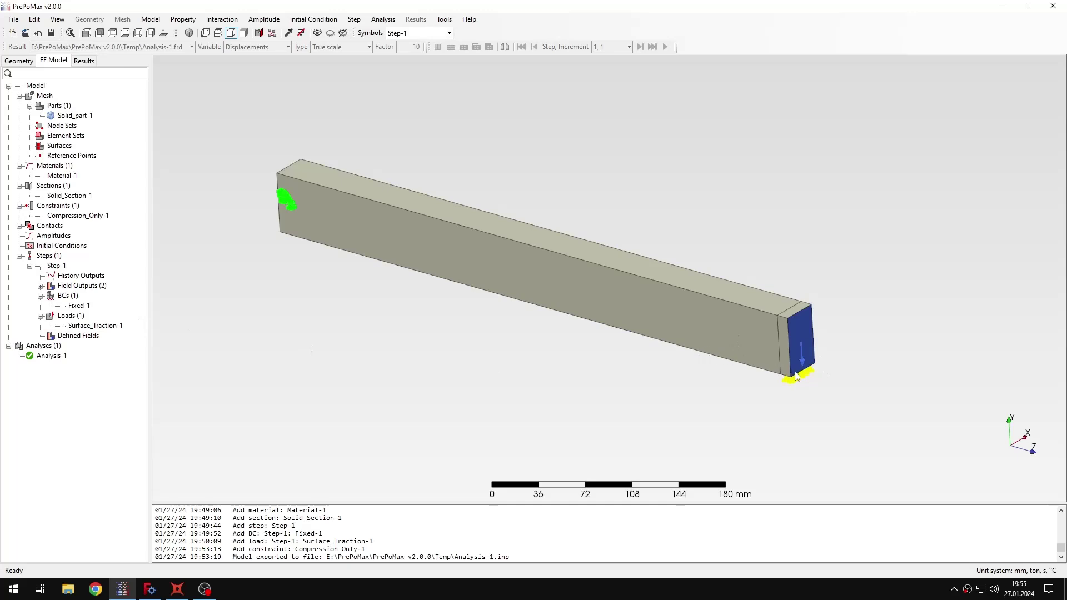
double_click(114, 328)
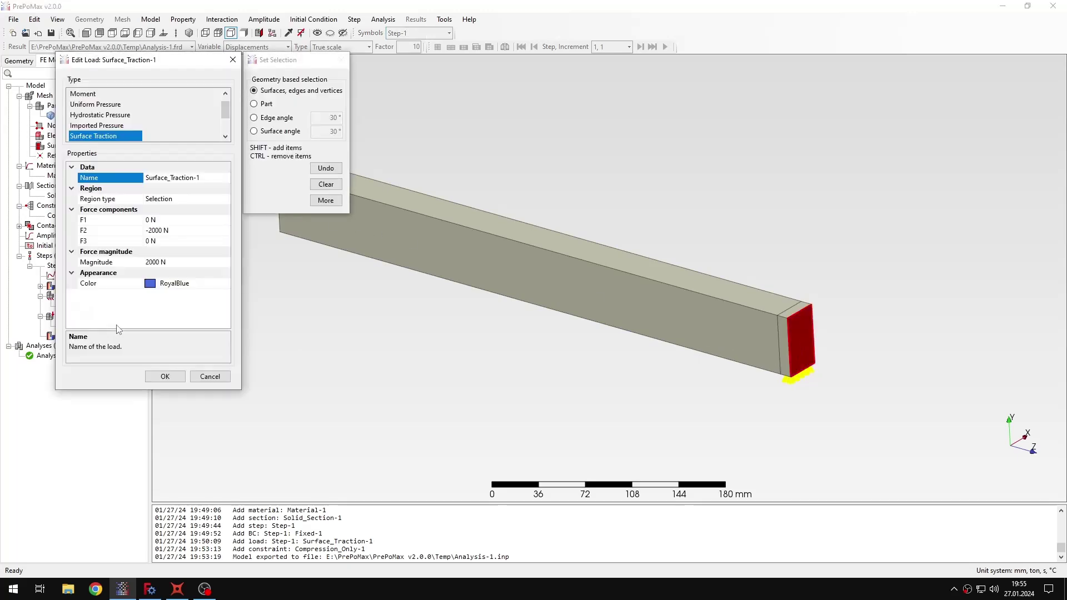
click(156, 230)
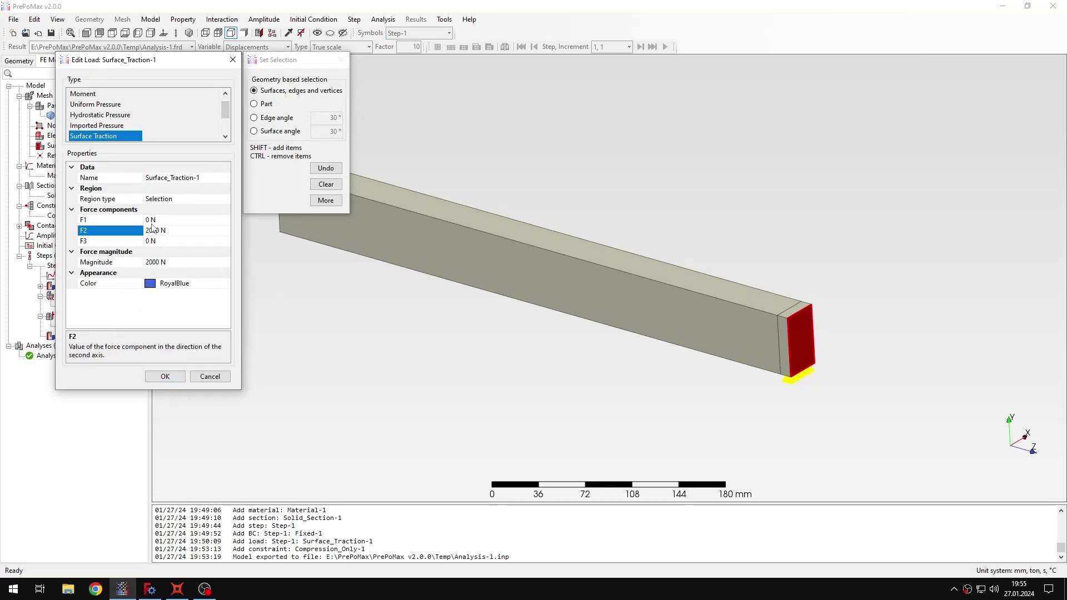
click(165, 376)
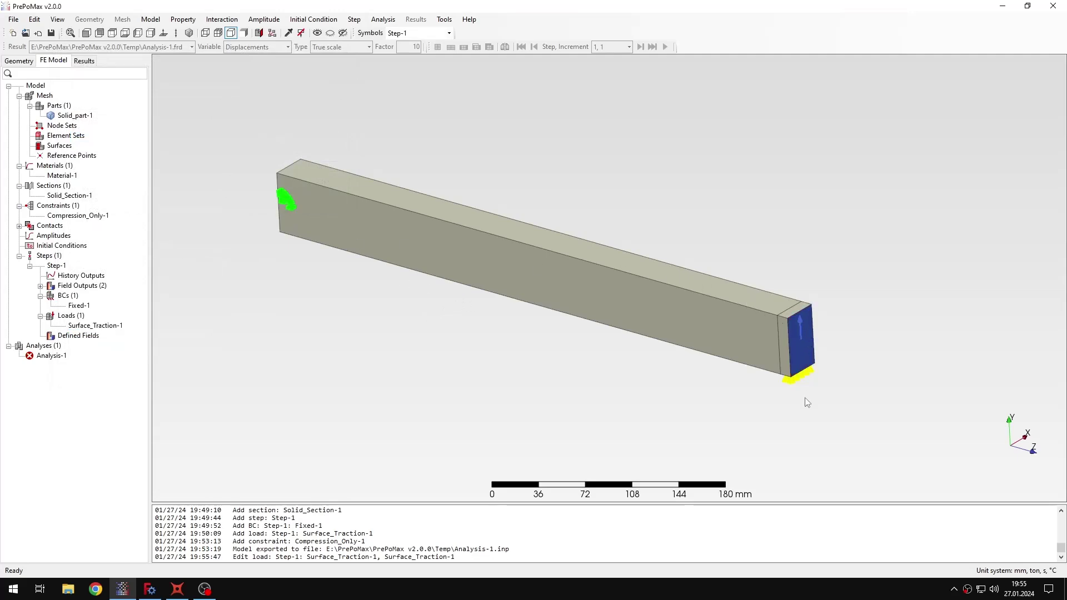
Step: Rerun Analysis-1 with the reversed load, overwriting the existing analysis files, and open the new results
right_click(65, 355)
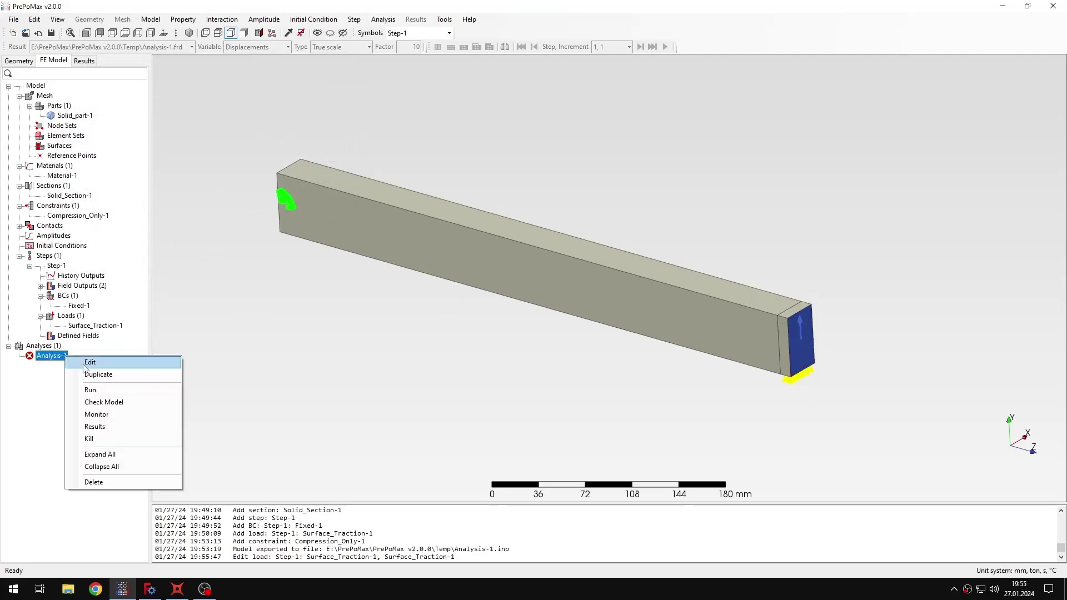
click(112, 391)
click(523, 317)
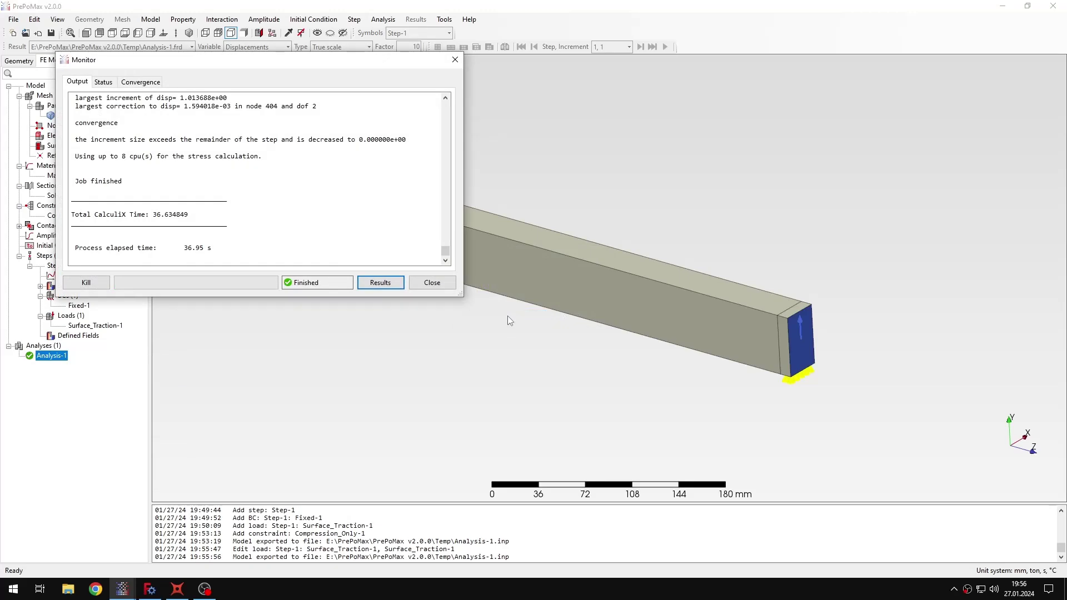
click(381, 282)
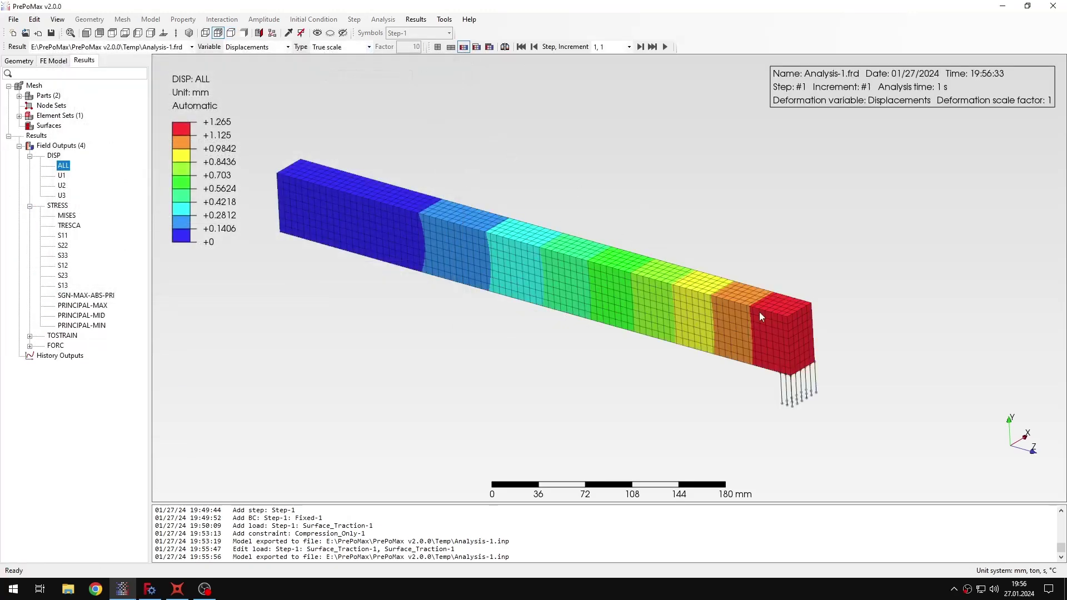
Step: Compare the initial and final increments, and show the U2 displacement component for the final one
click(532, 48)
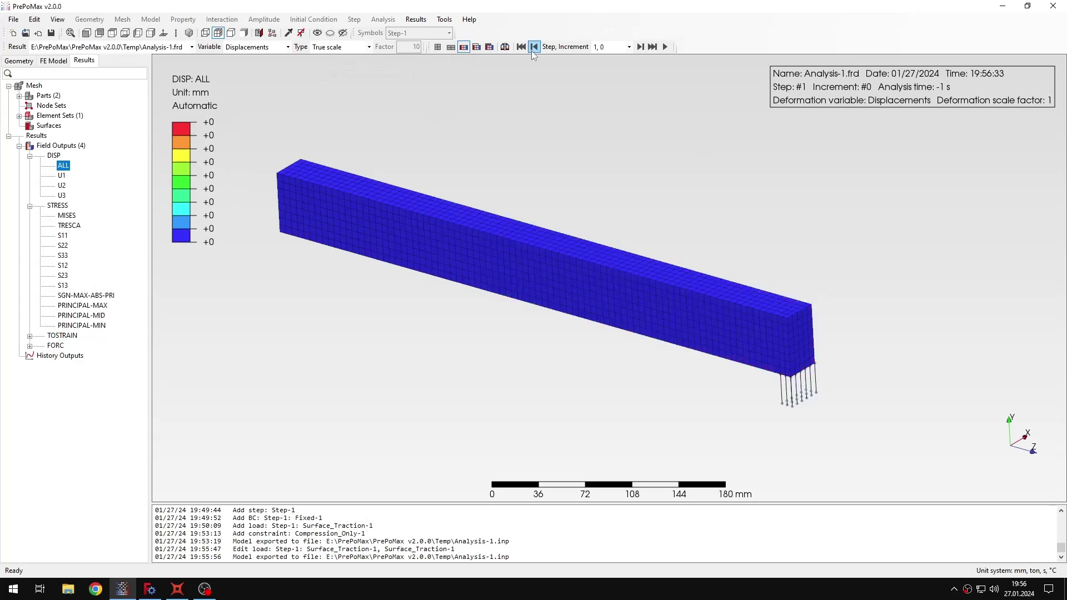
click(640, 47)
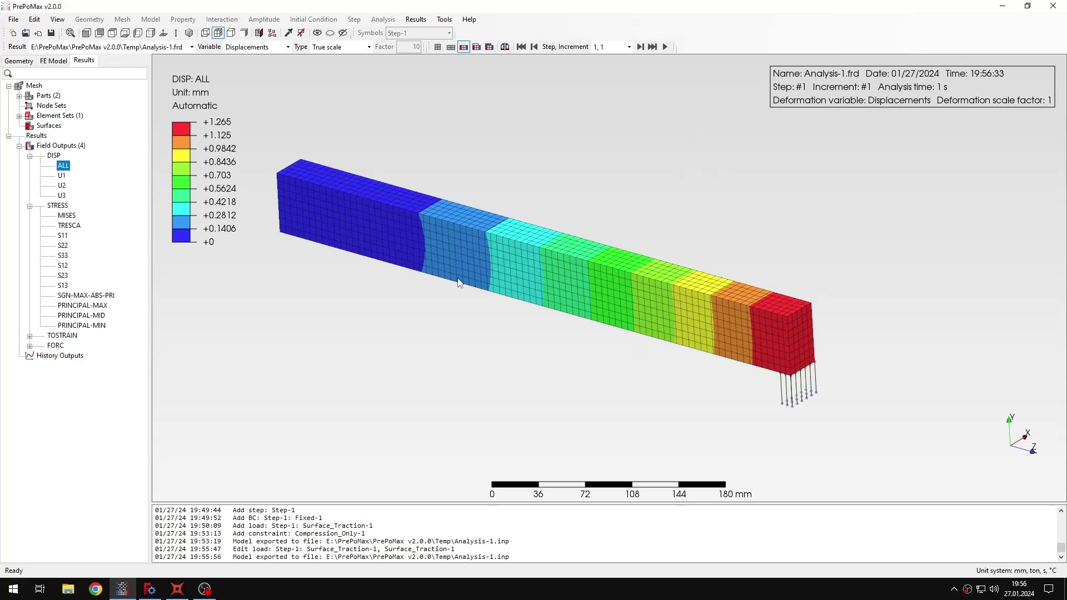
click(62, 185)
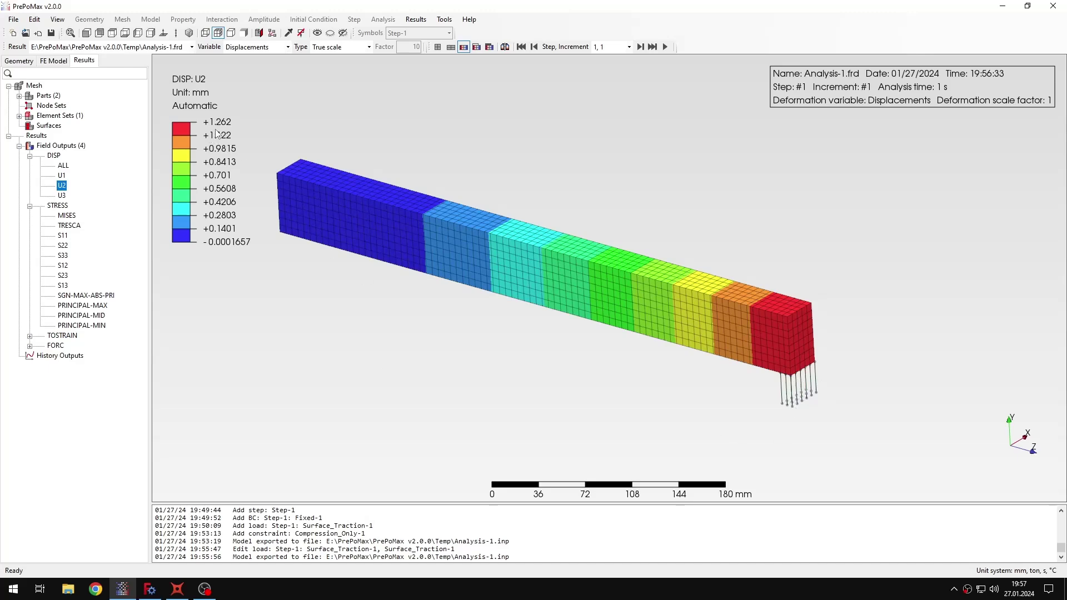
Step: Switch to Calcpad, check the calculated deflection of the beam without the spring (y), and return to PrePoMax
click(178, 589)
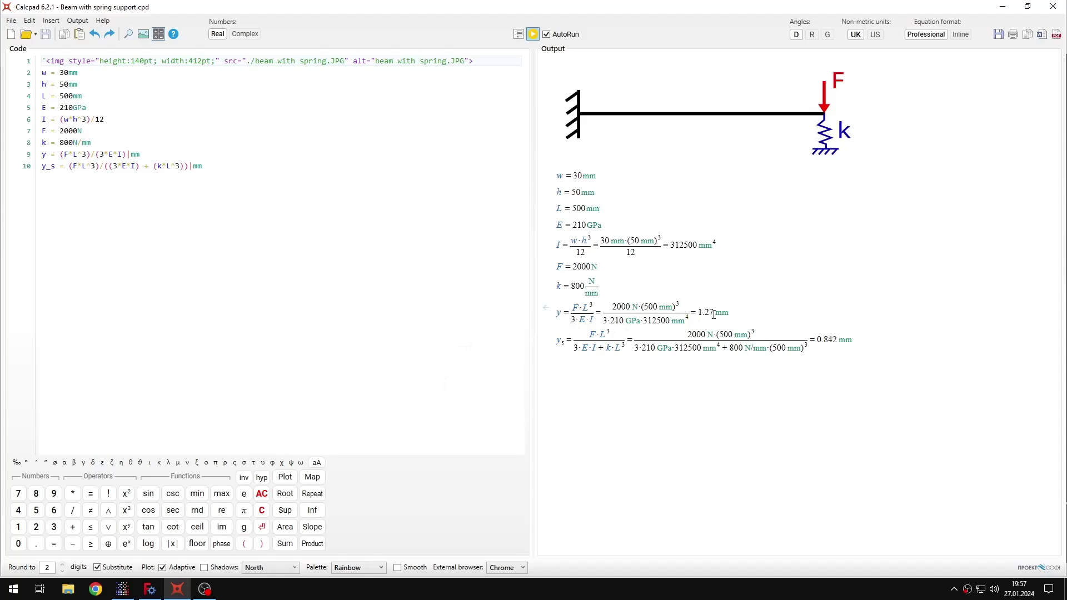
drag(699, 310, 713, 312)
click(1003, 7)
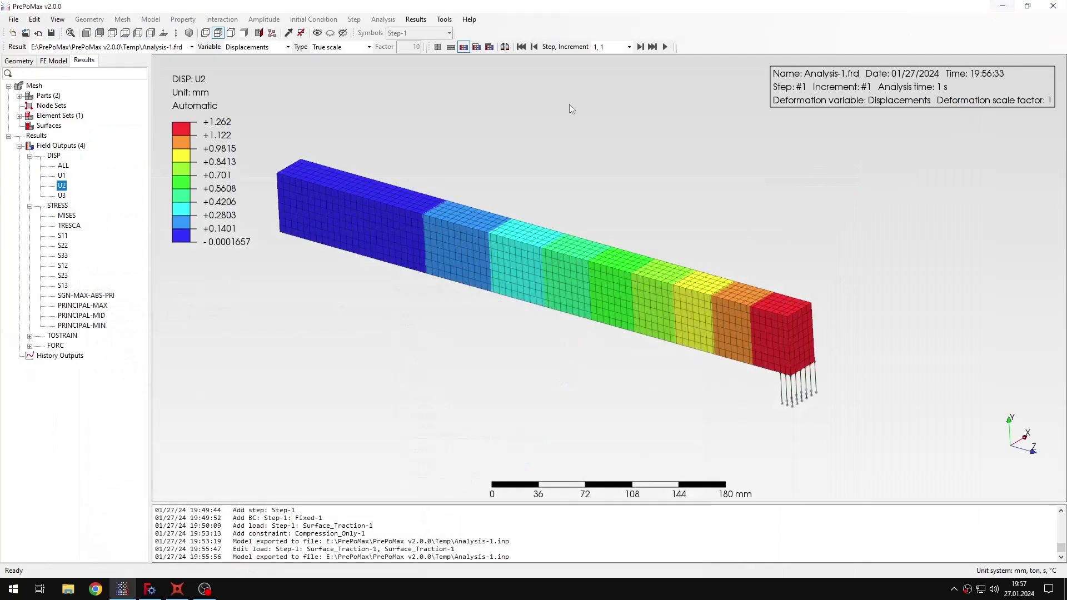
Step: Query the U2 displacement at two nodes of the loaded end face, and recheck the Calcpad calculation before returning to PrePoMax
click(320, 324)
click(288, 33)
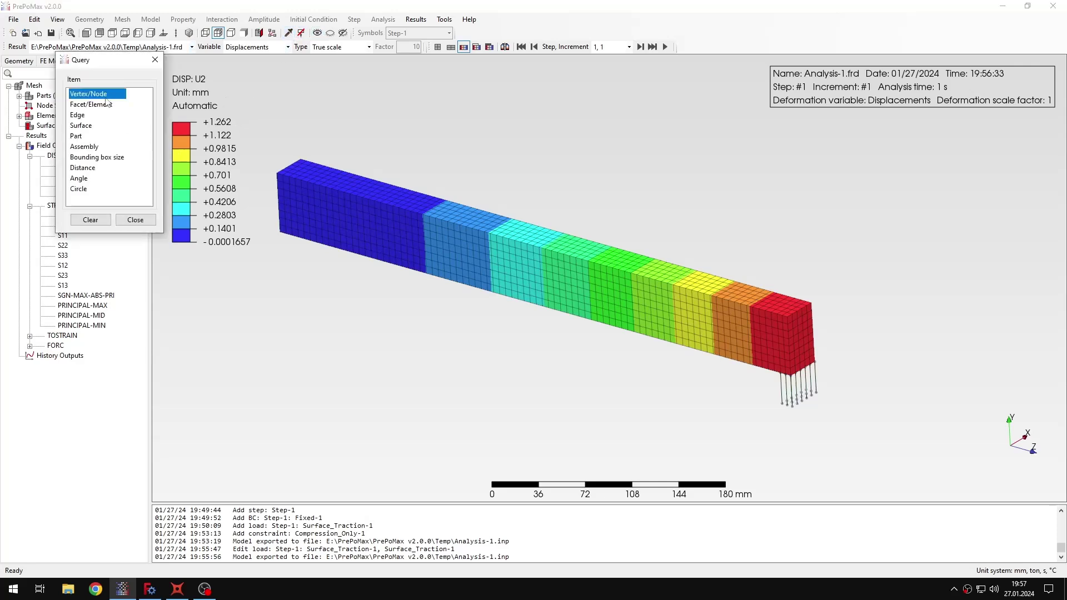
click(787, 318)
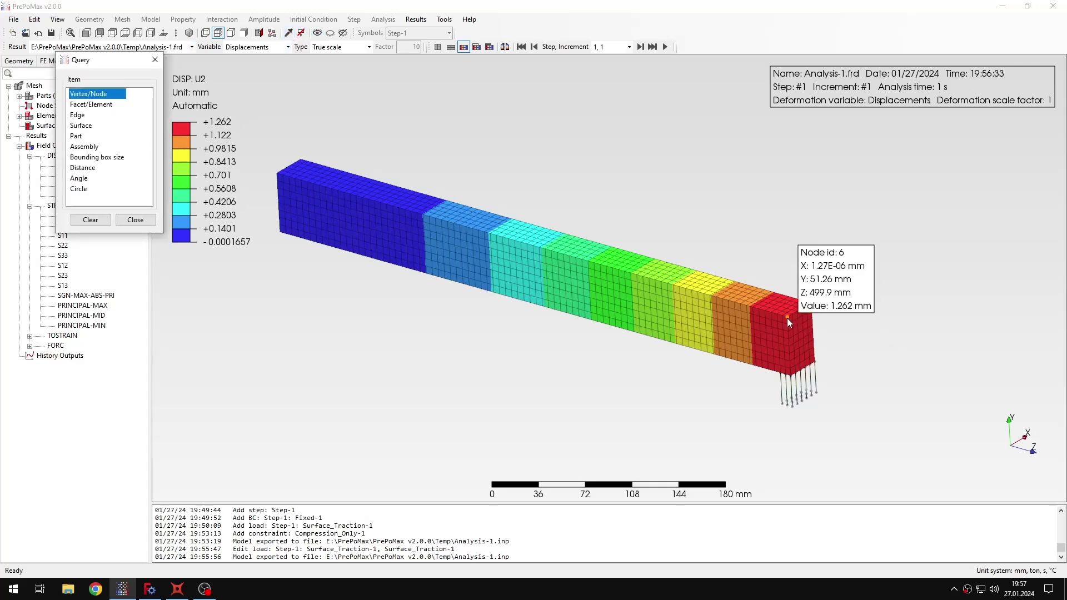
click(798, 315)
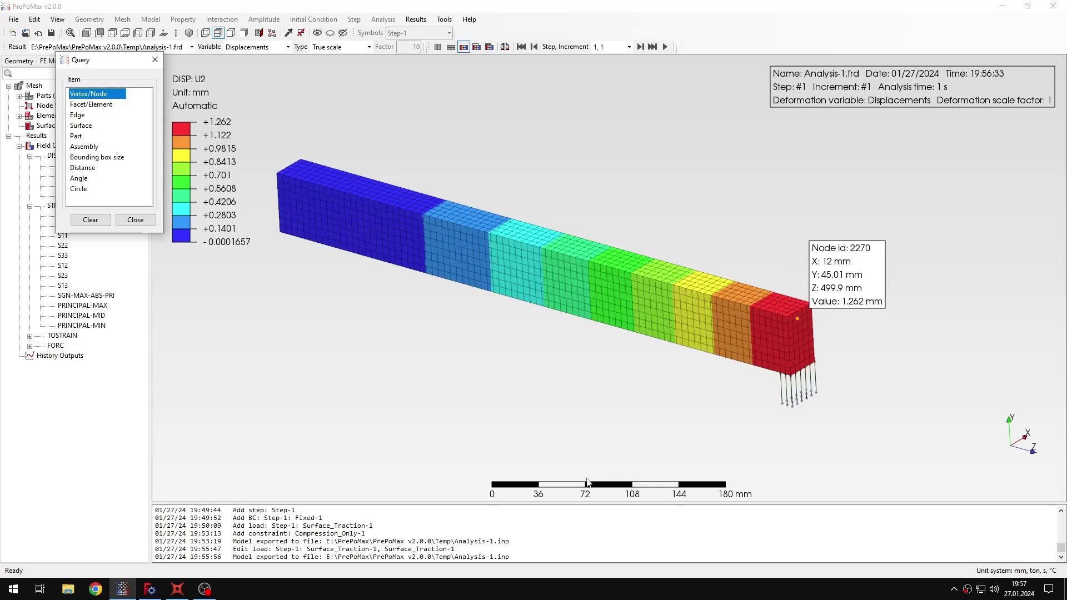
click(135, 220)
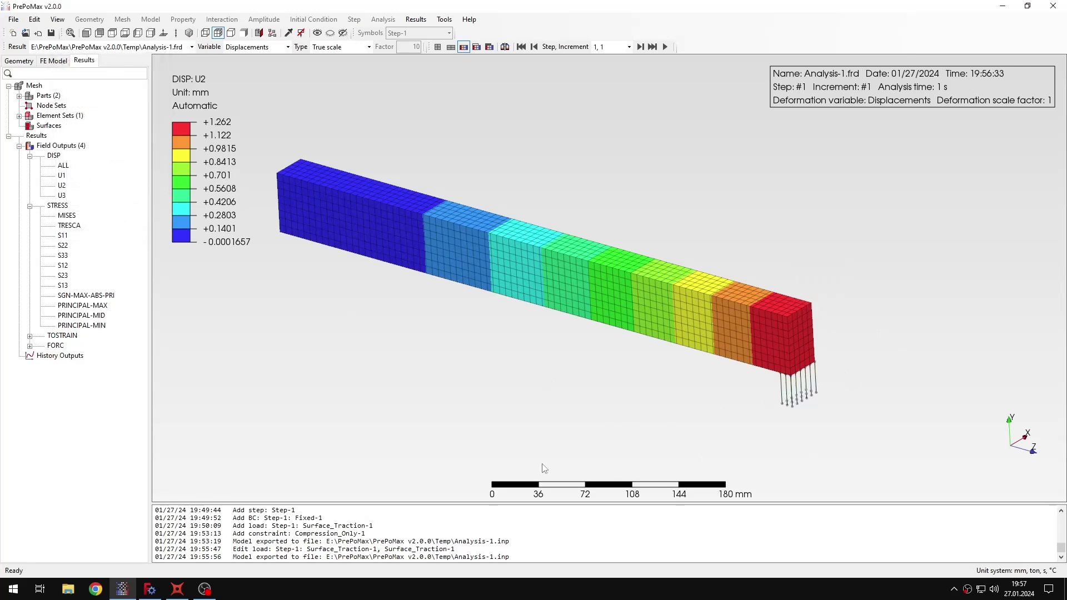
click(177, 590)
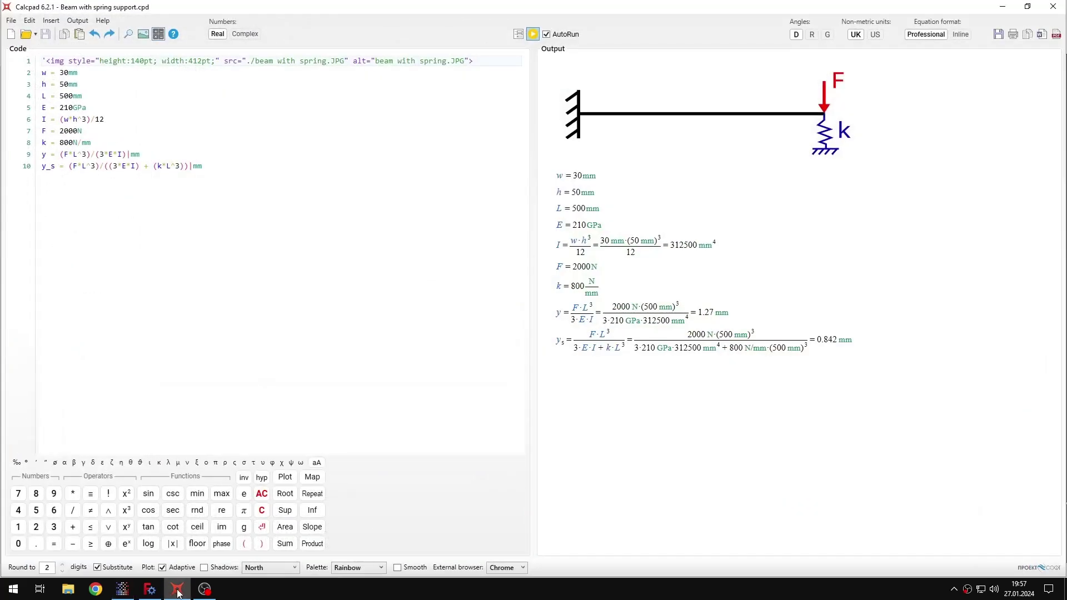
click(122, 590)
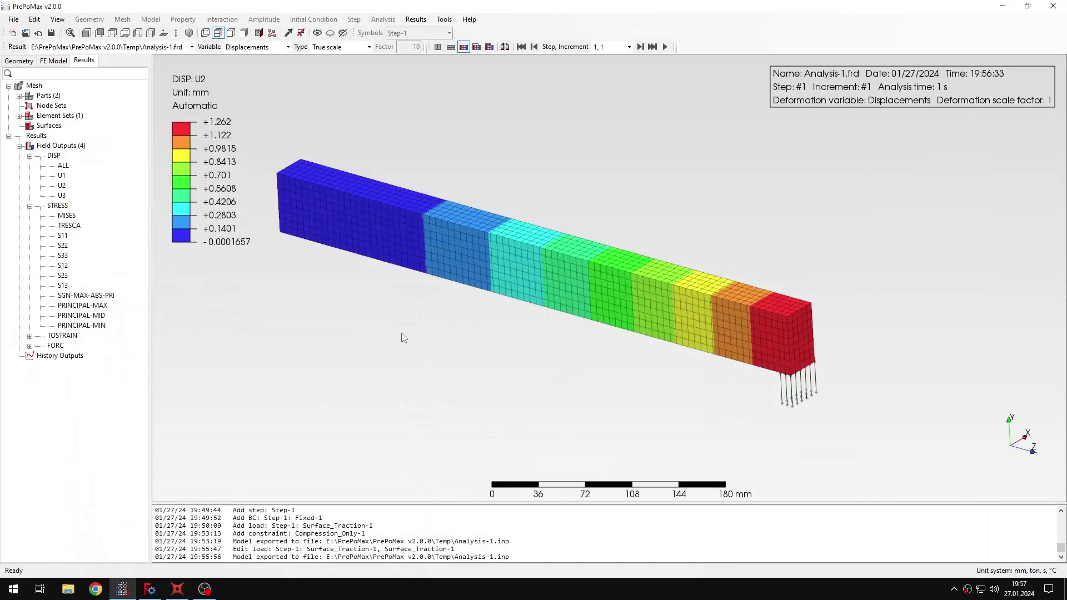